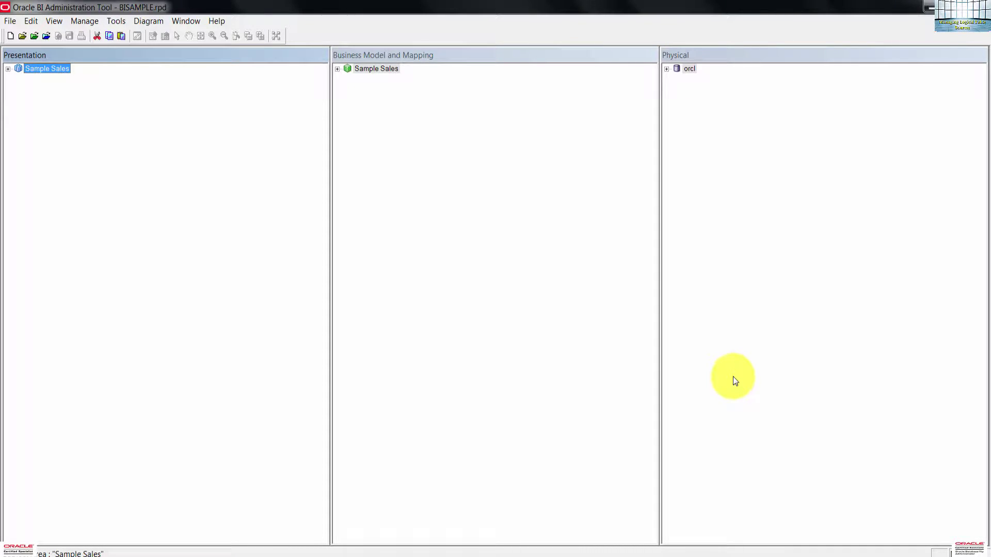
click(85, 21)
click(123, 90)
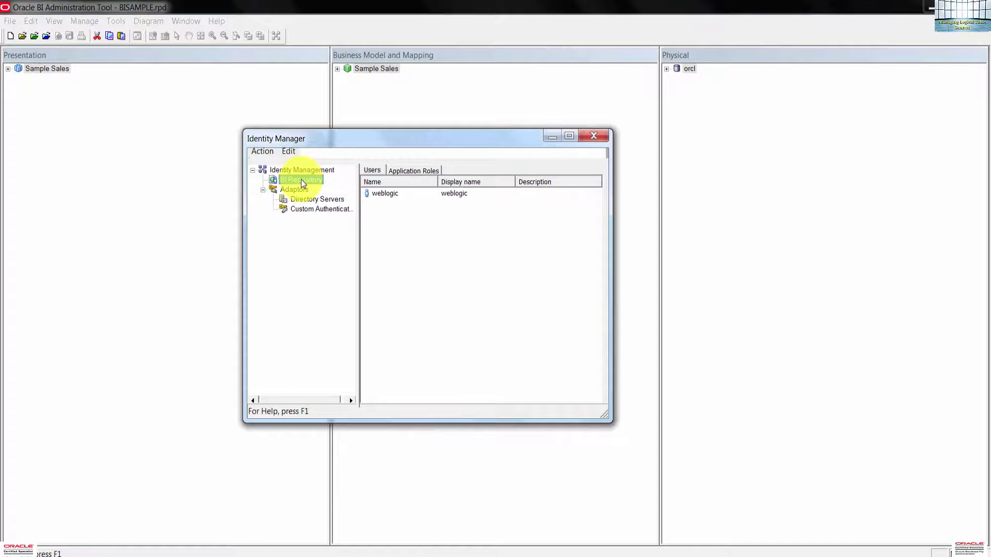
double_click(449, 193)
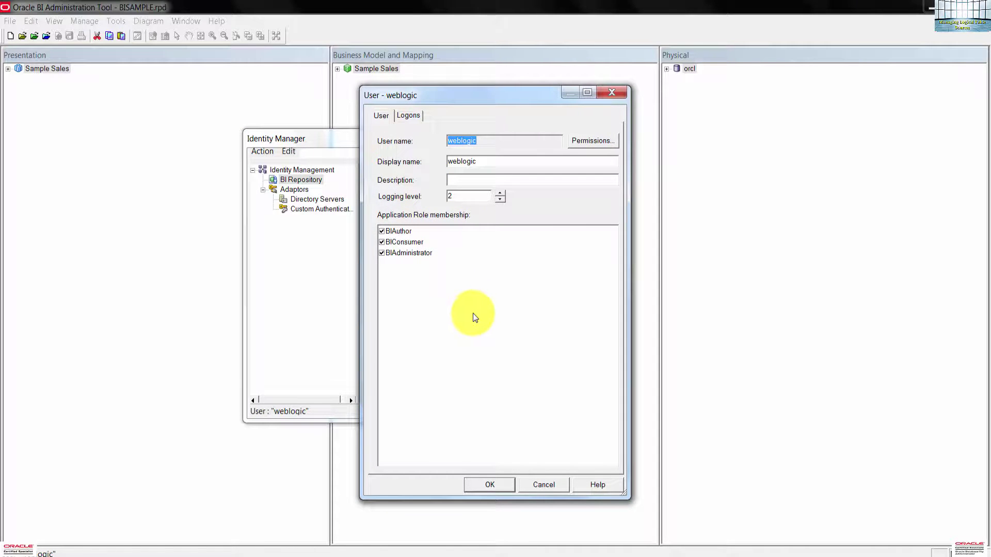
click(454, 198)
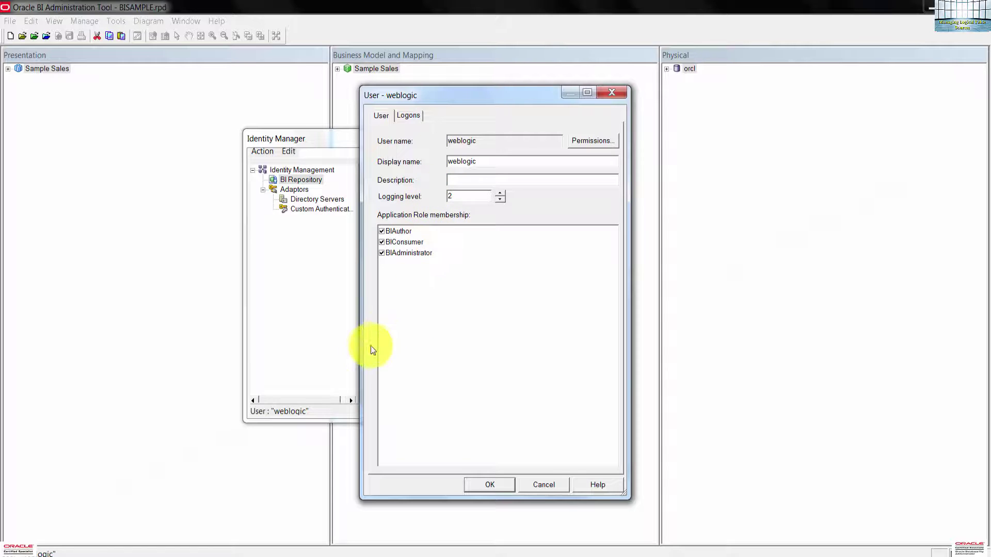
click(553, 485)
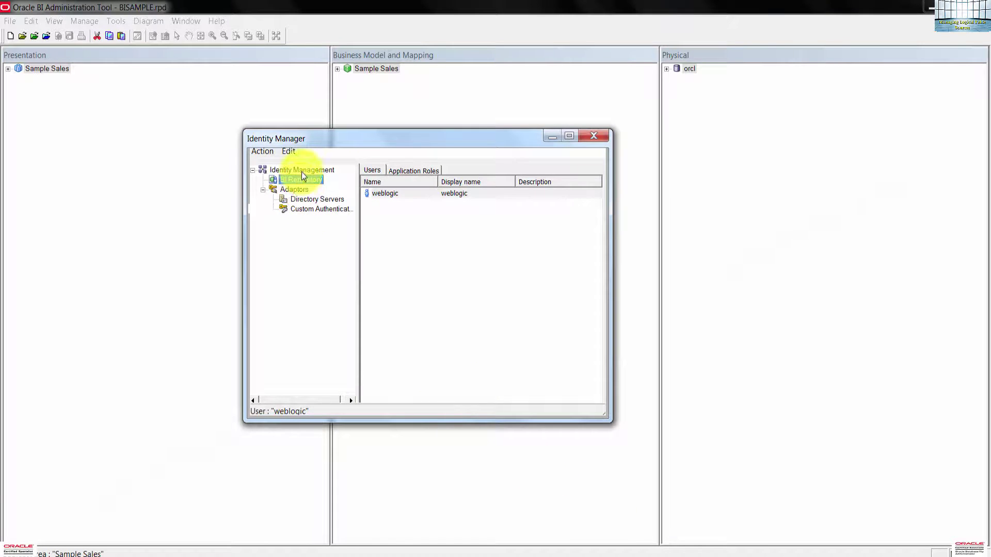
click(262, 151)
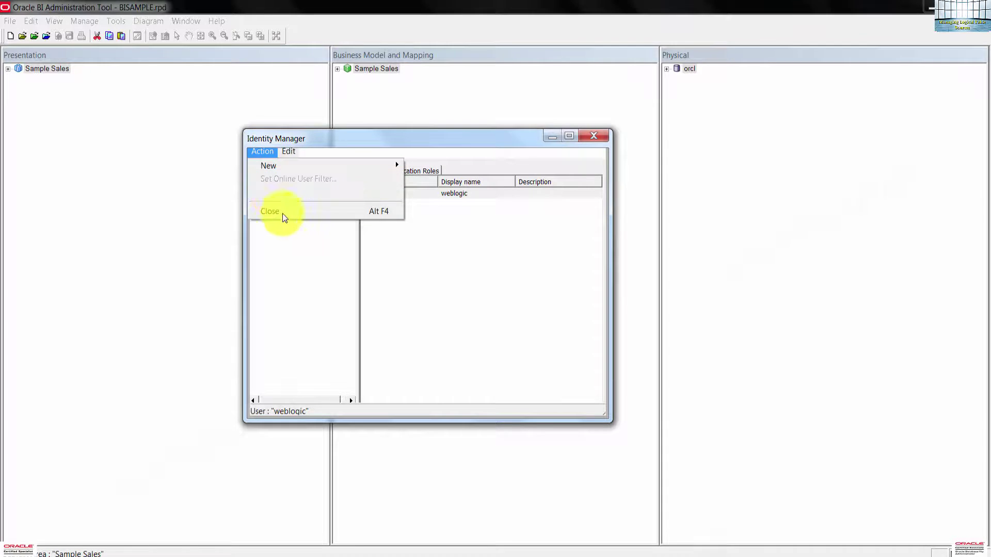
click(287, 212)
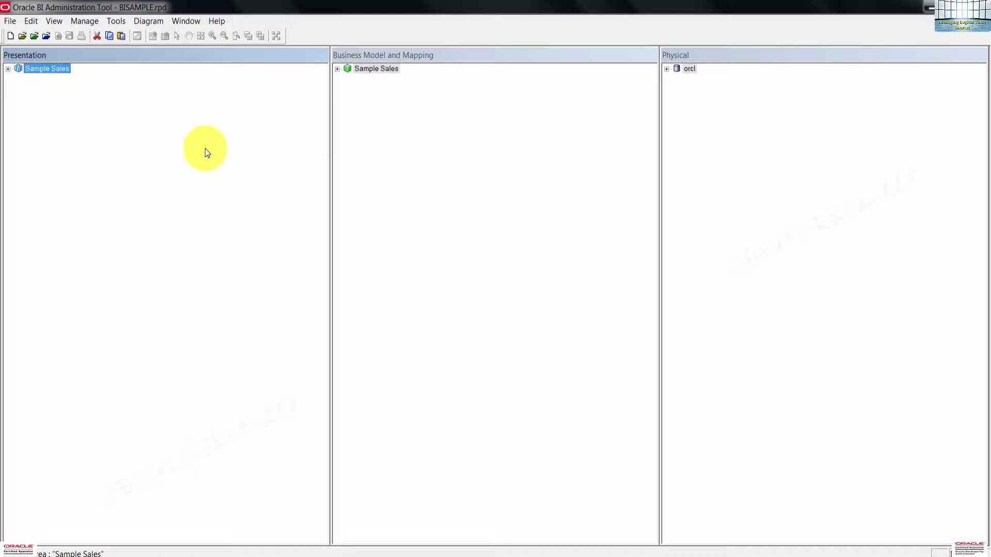
- Find the D3 Customers logical table source under Sample Sales > D3 Customers > Sources
click(338, 70)
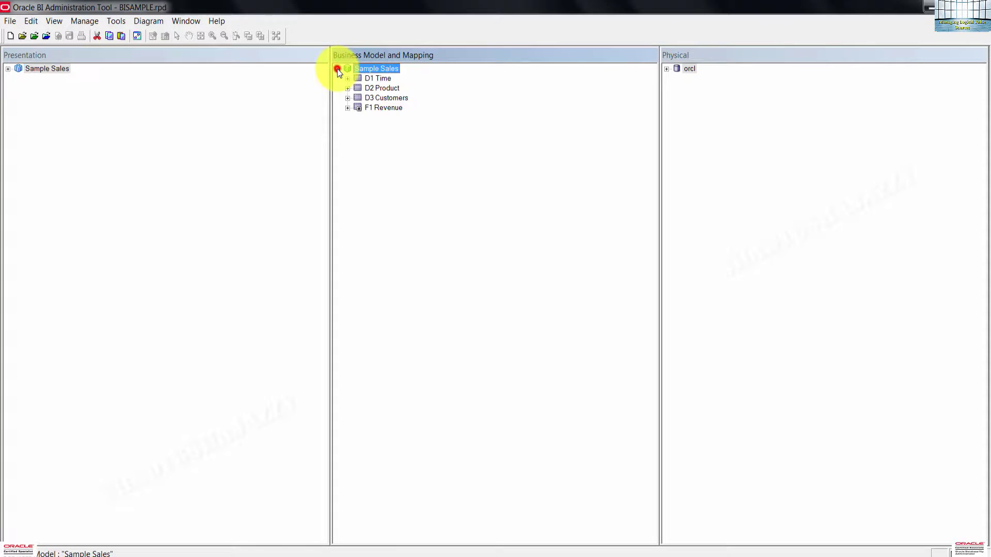
click(347, 99)
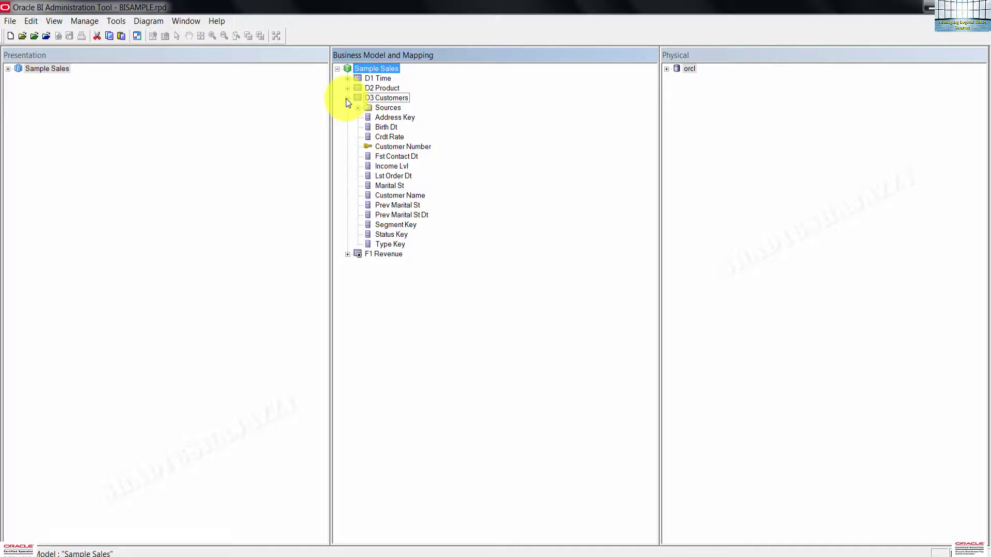
click(357, 108)
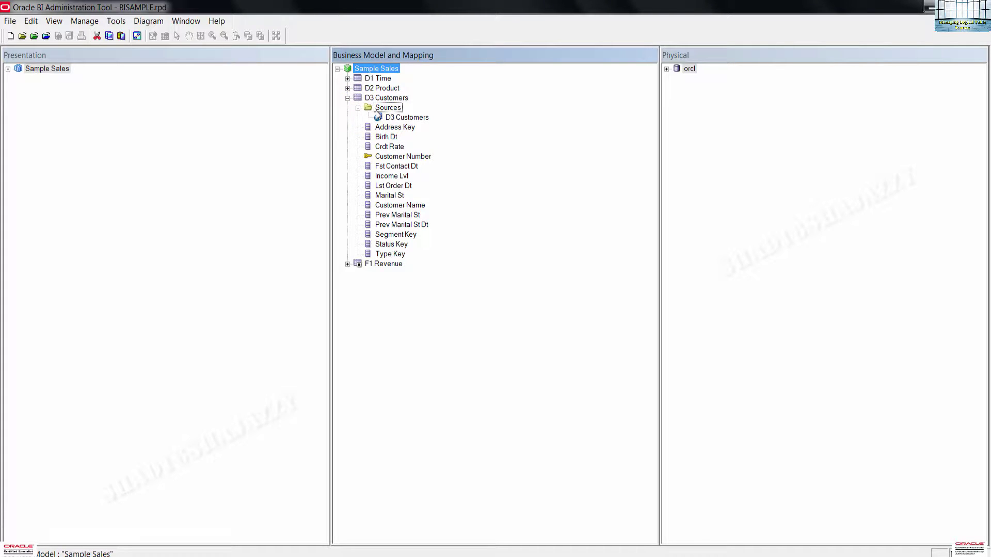
click(402, 118)
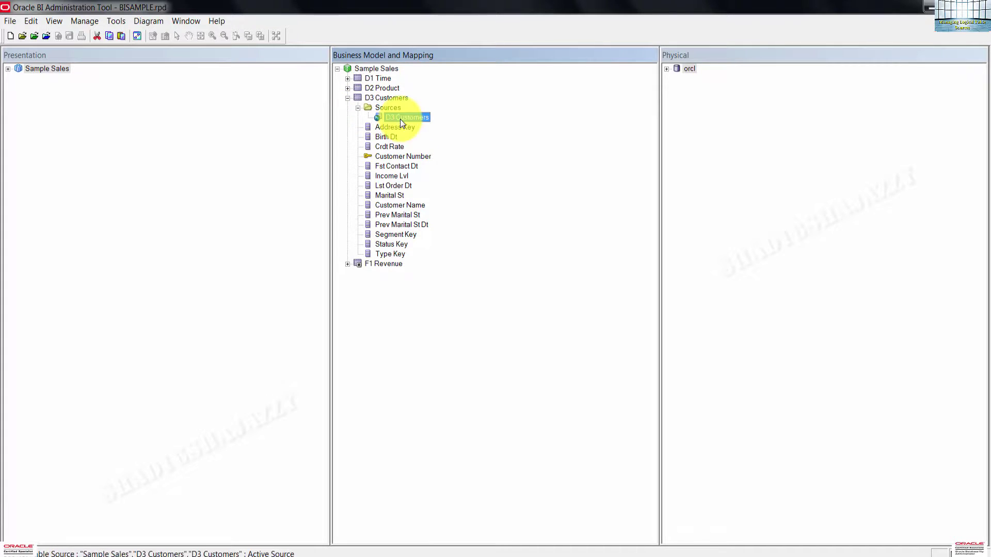
right_click(400, 120)
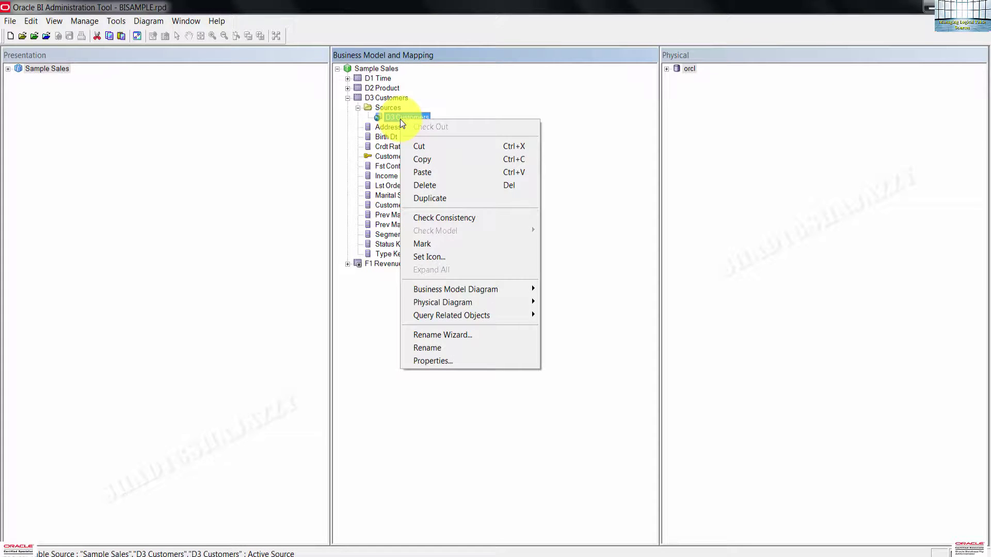
- Rename the D3 Customers source to LTS1 Customer
click(472, 348)
key(End)
key(Left)
key(Left)
key(BackSpace)
key(BackSpace)
key(Caps_Lock)
text(LTS1)
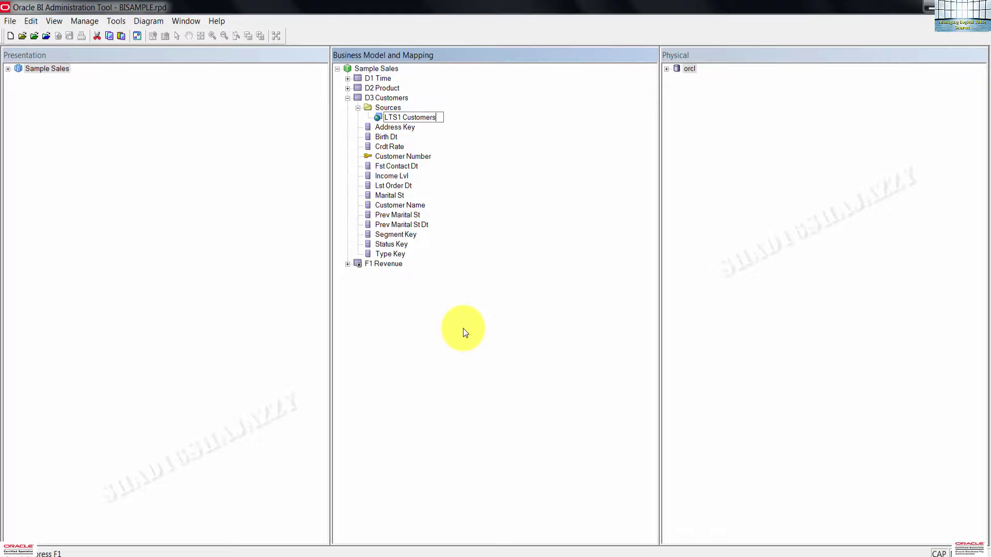
key(End)
key(BackSpace)
key(Return)
- Rename the physical D3 Customers table under orcl > BISAMPLE to D3 Customer
click(666, 69)
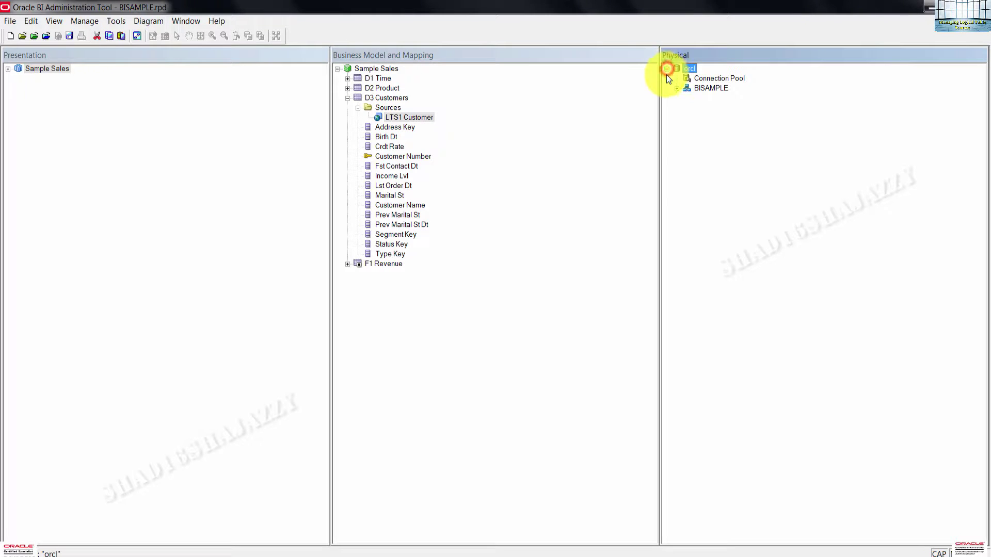
click(677, 89)
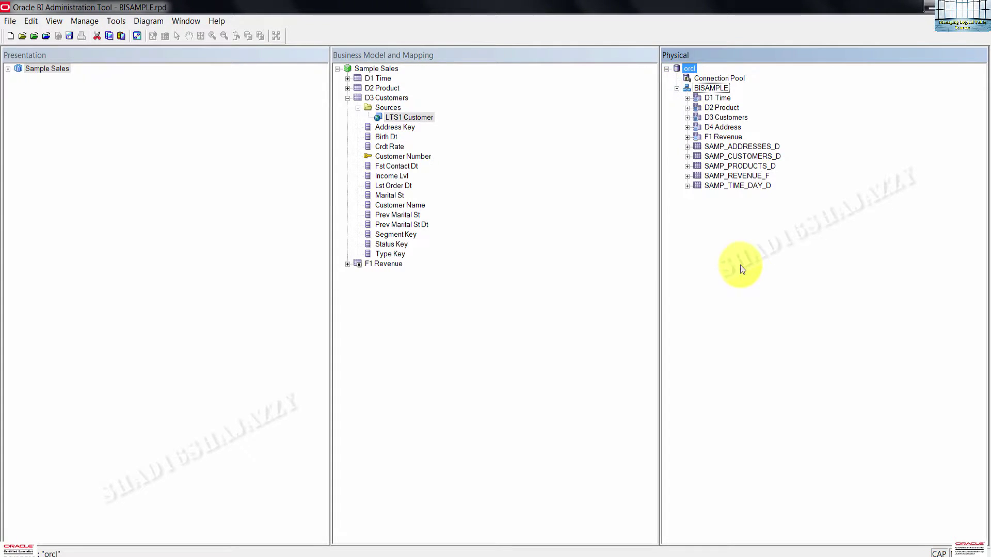
right_click(733, 121)
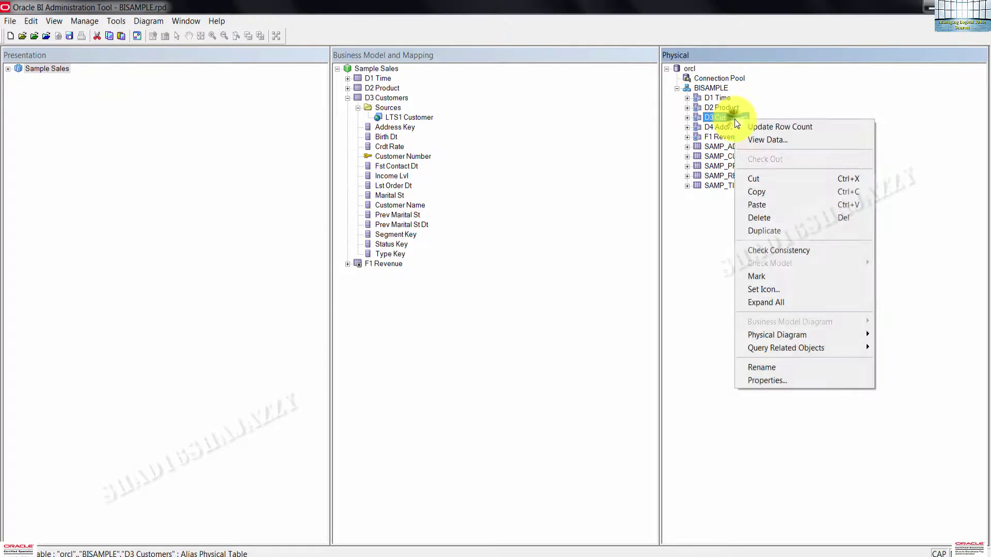
click(783, 369)
key(End)
key(BackSpace)
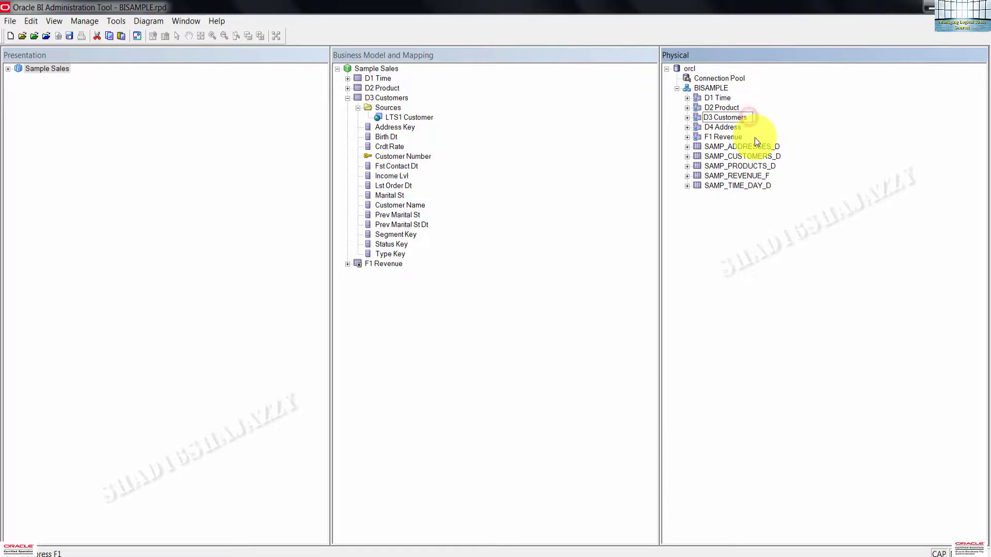
- Rename the D3 Customers logical table to D3 Customer
click(389, 100)
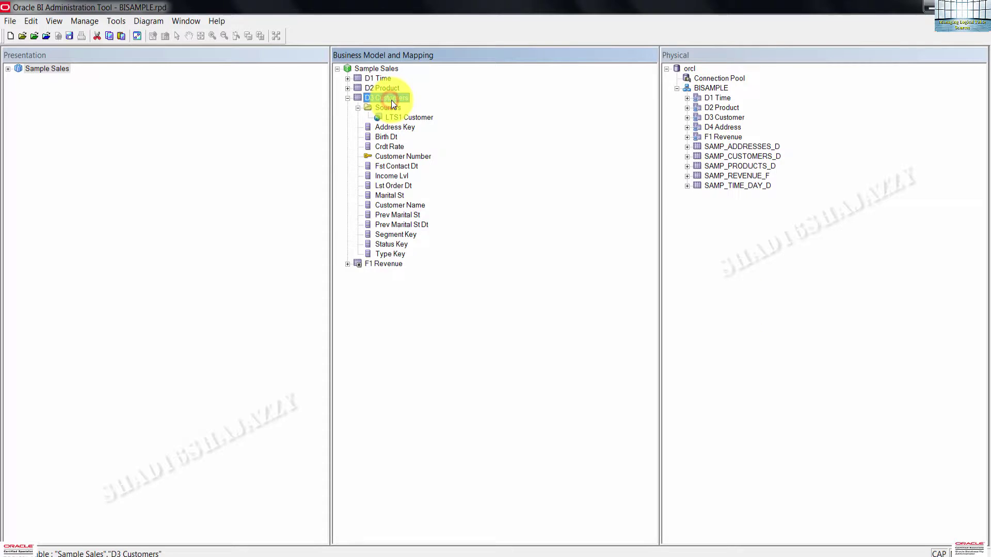
right_click(393, 99)
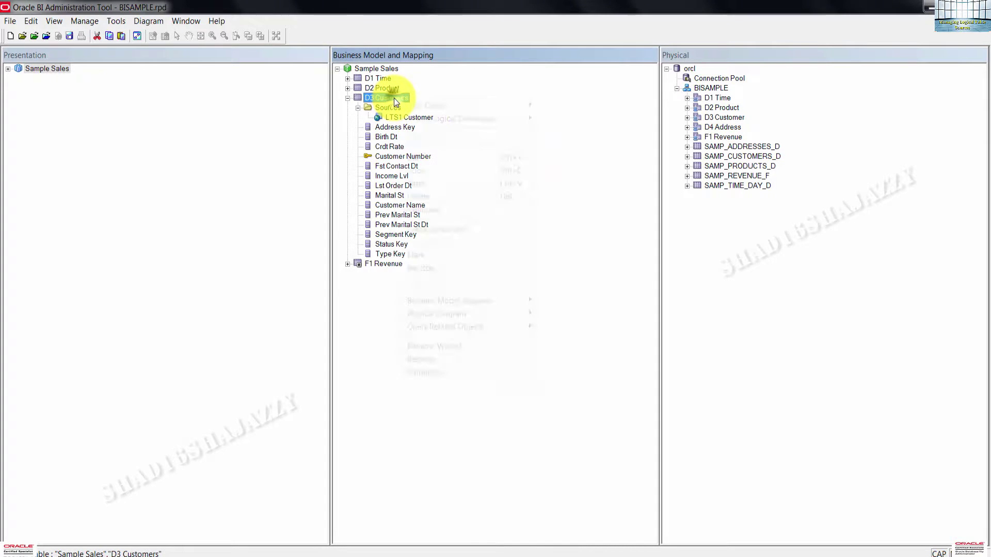
click(439, 360)
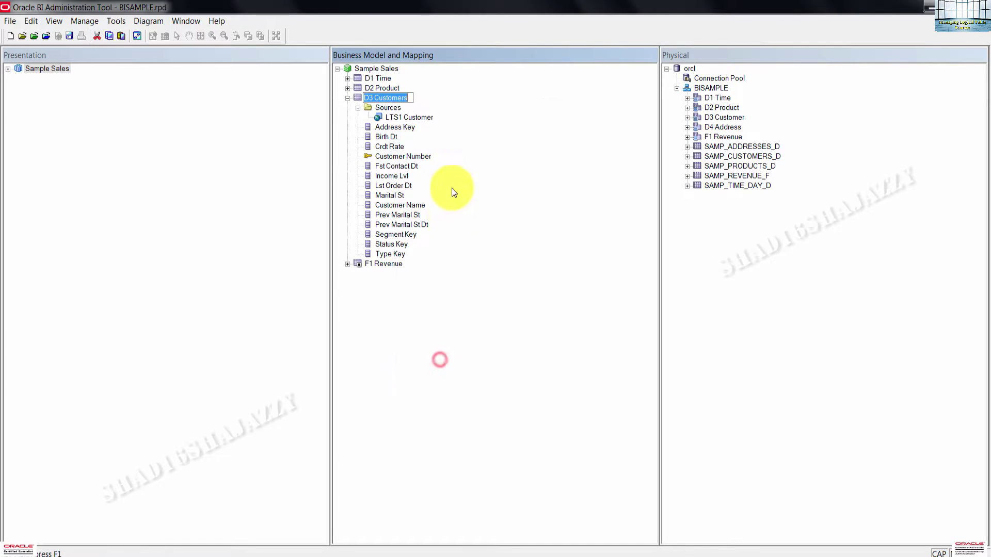
click(413, 98)
key(BackSpace)
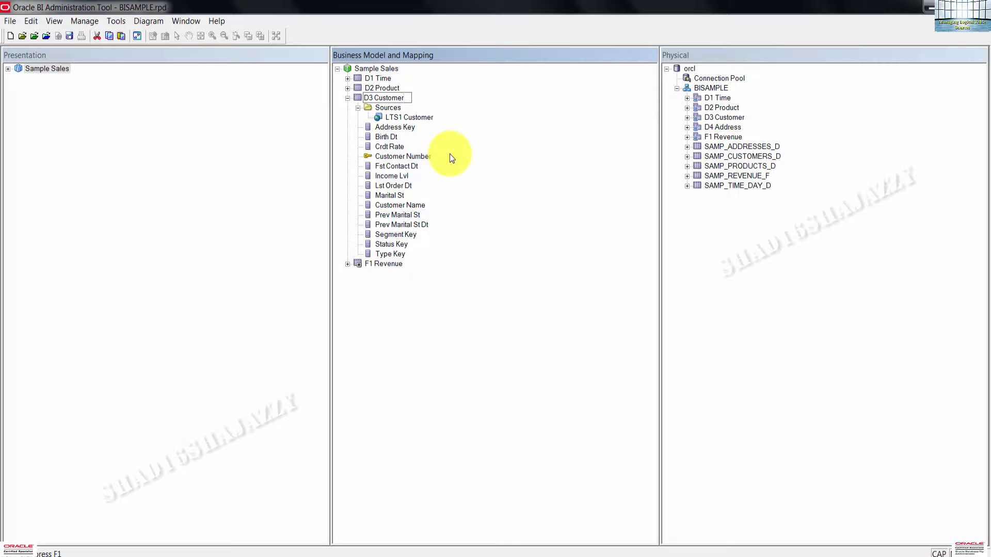
key(Return)
click(436, 374)
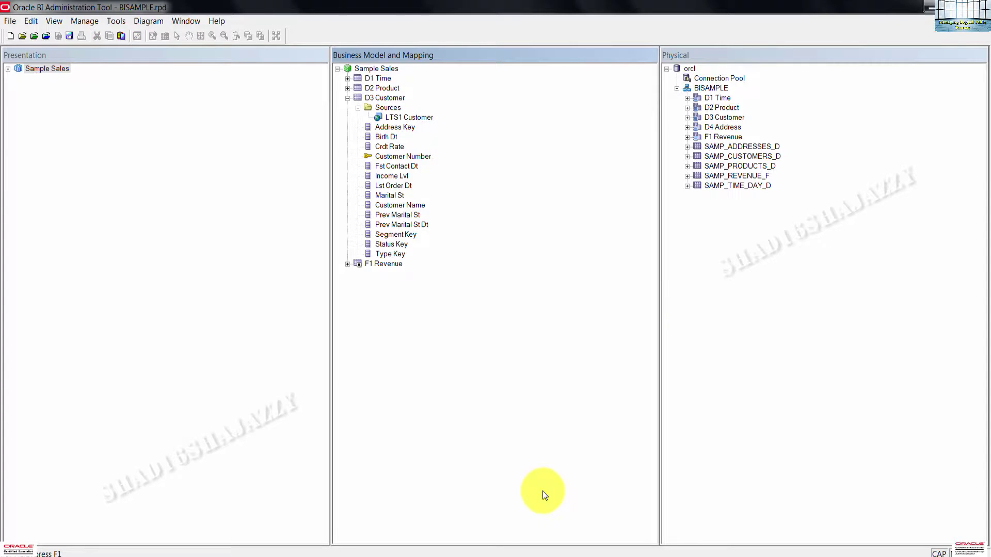
click(406, 118)
double_click(404, 116)
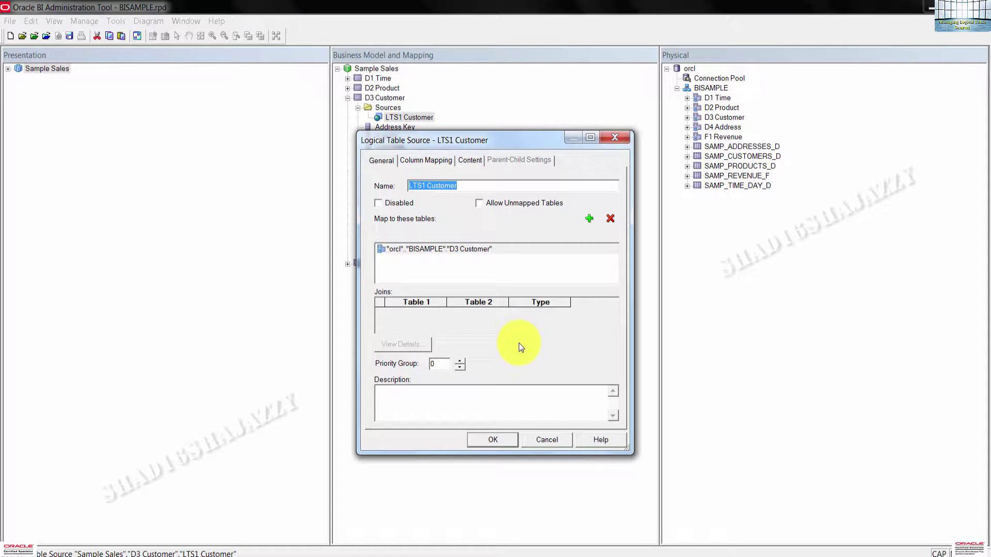
click(444, 161)
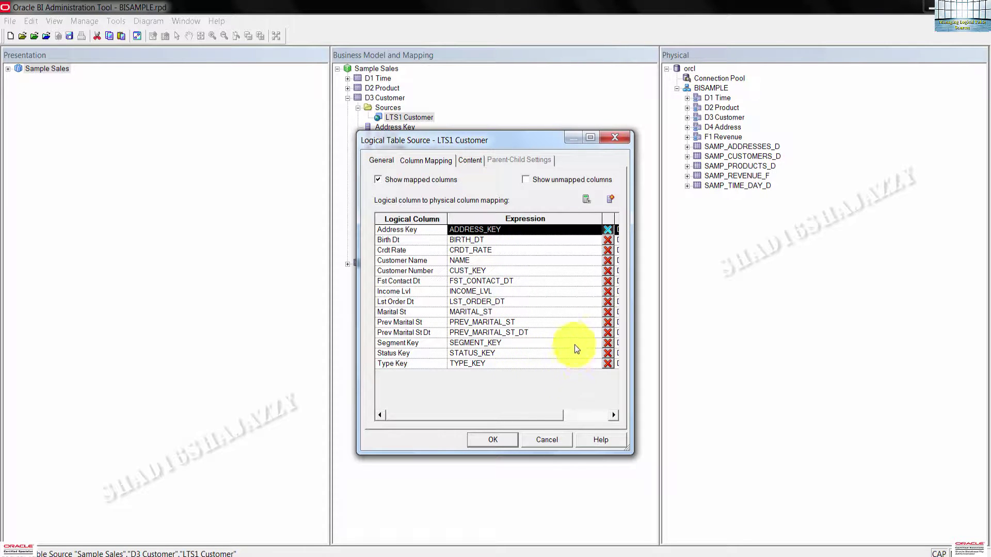
drag(630, 283, 702, 282)
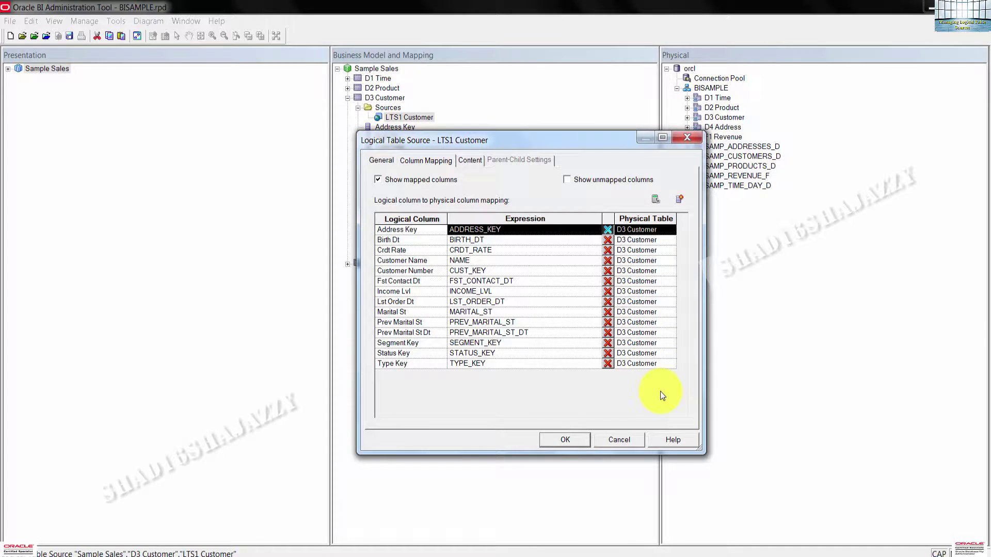
click(580, 440)
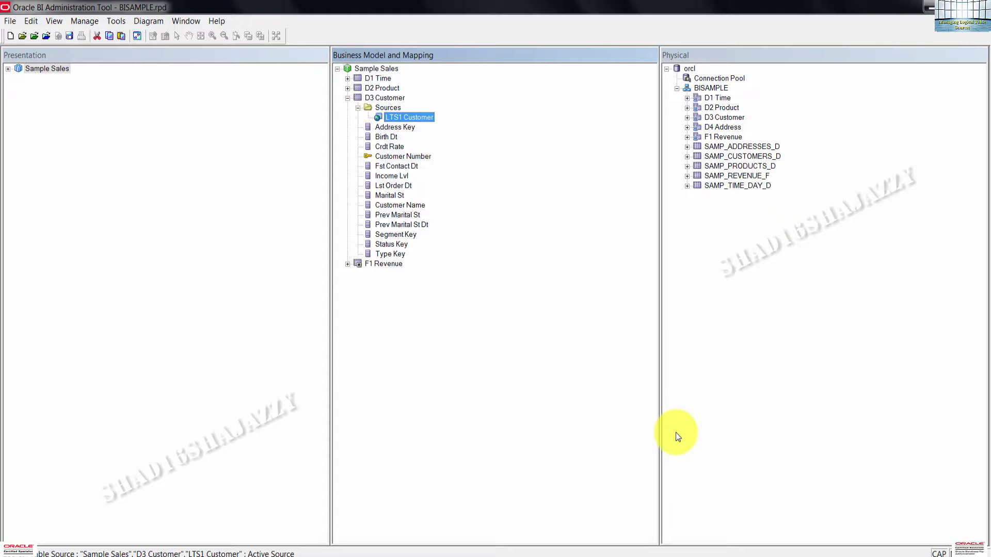
click(719, 128)
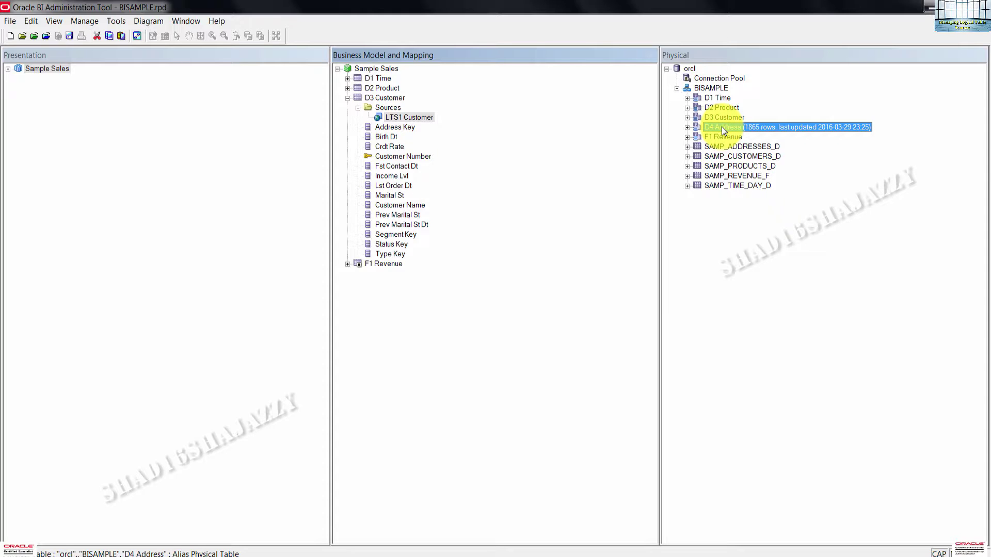
drag(722, 130, 383, 102)
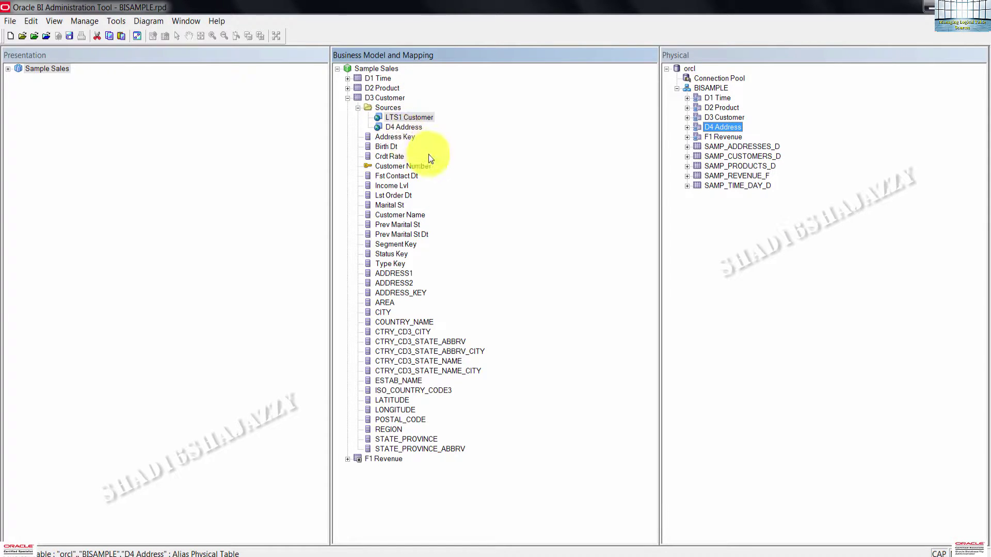
click(413, 125)
click(410, 119)
double_click(401, 128)
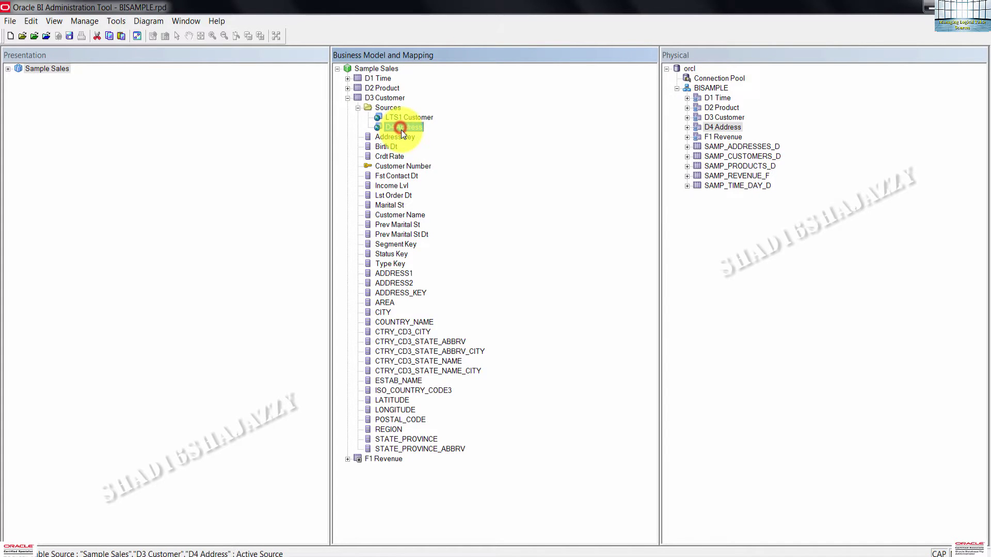
click(391, 264)
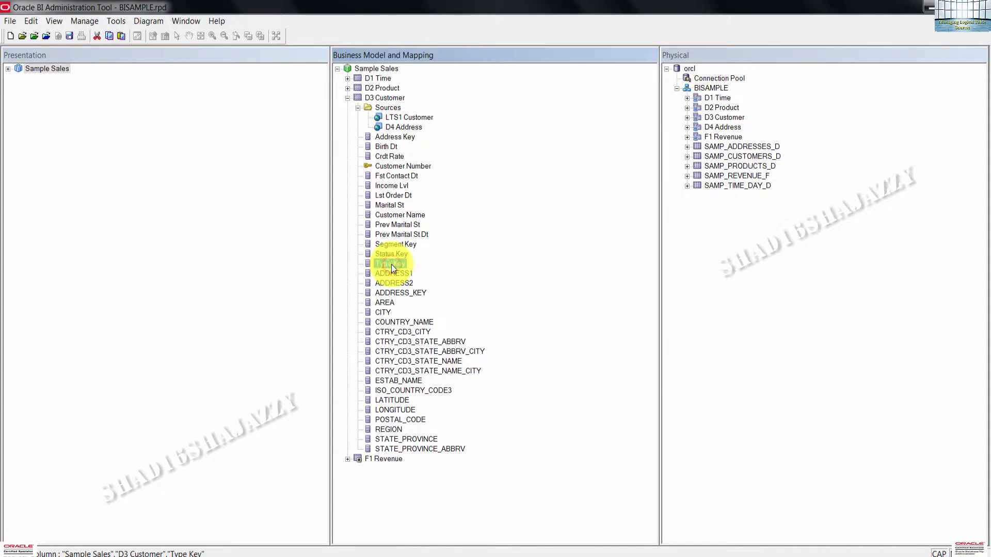
shift+click(401, 449)
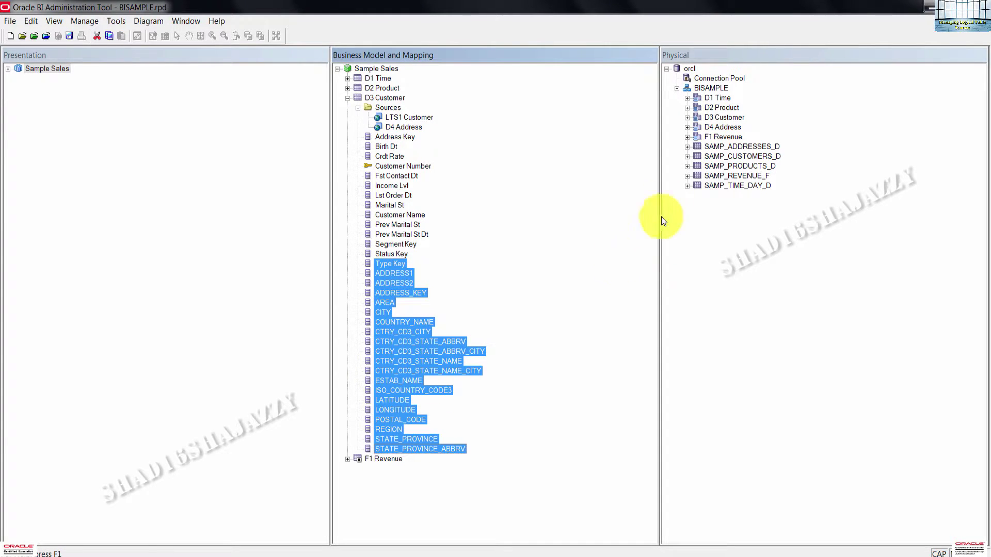
click(687, 127)
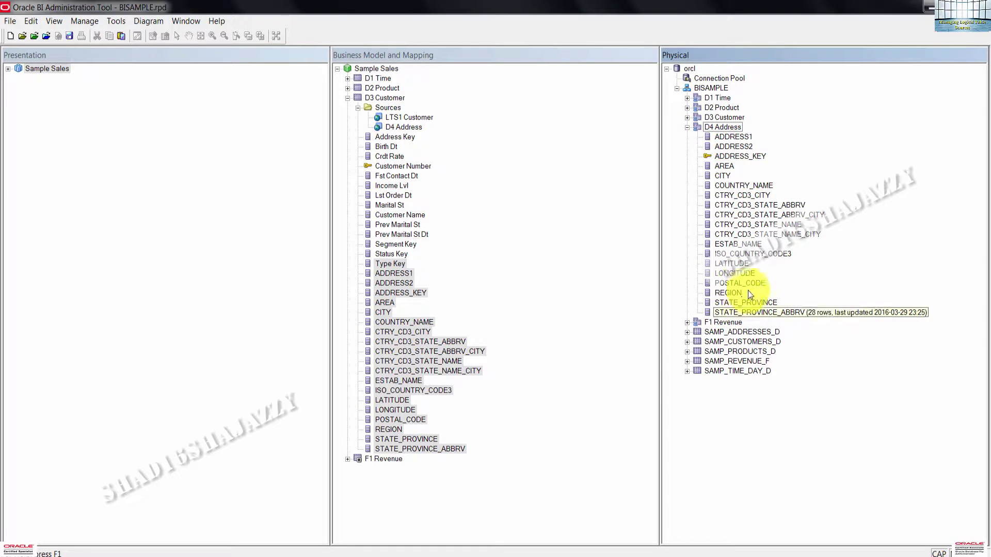
click(686, 128)
click(754, 289)
click(527, 257)
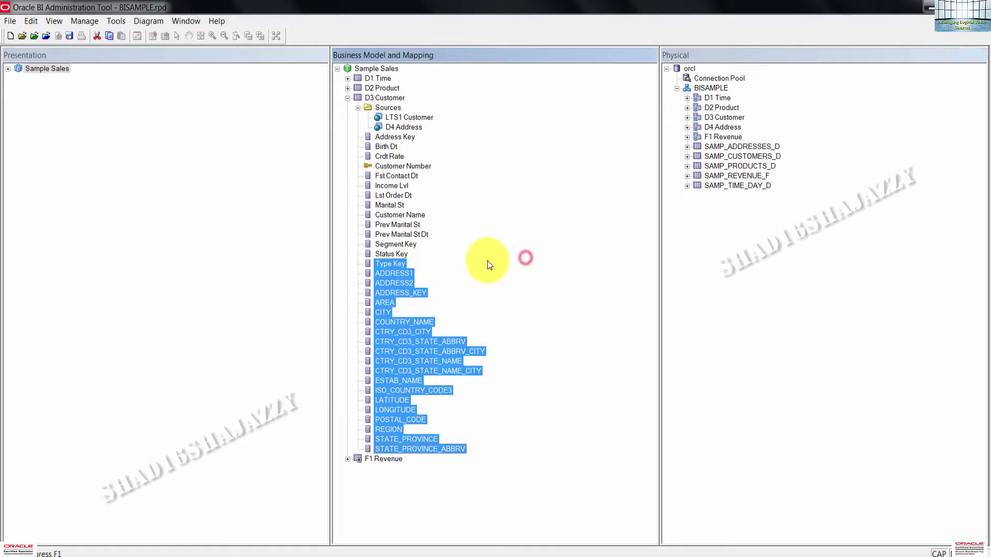
click(506, 292)
click(405, 127)
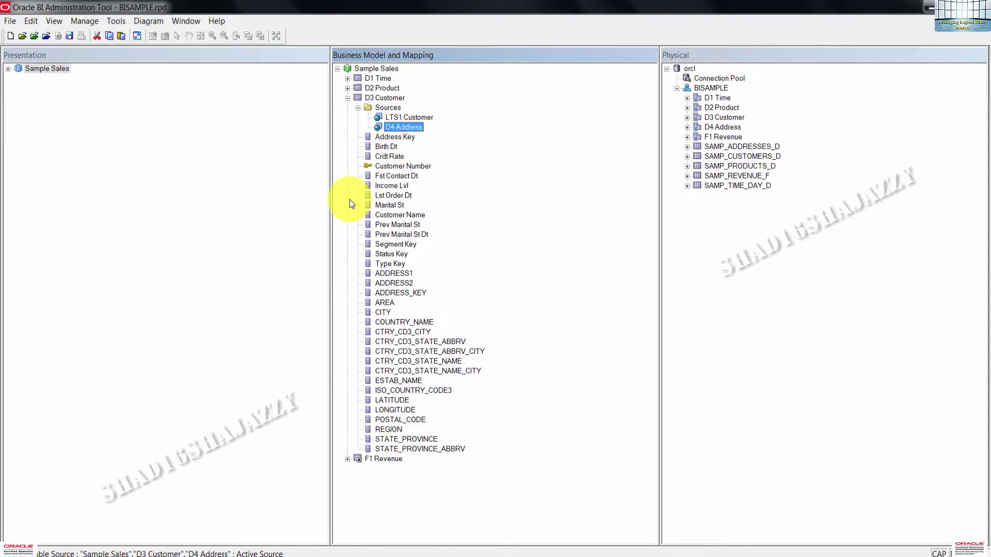
- Rename the D4 Address source to LTS2 Customer Address, check its column mapping, and confirm
double_click(404, 127)
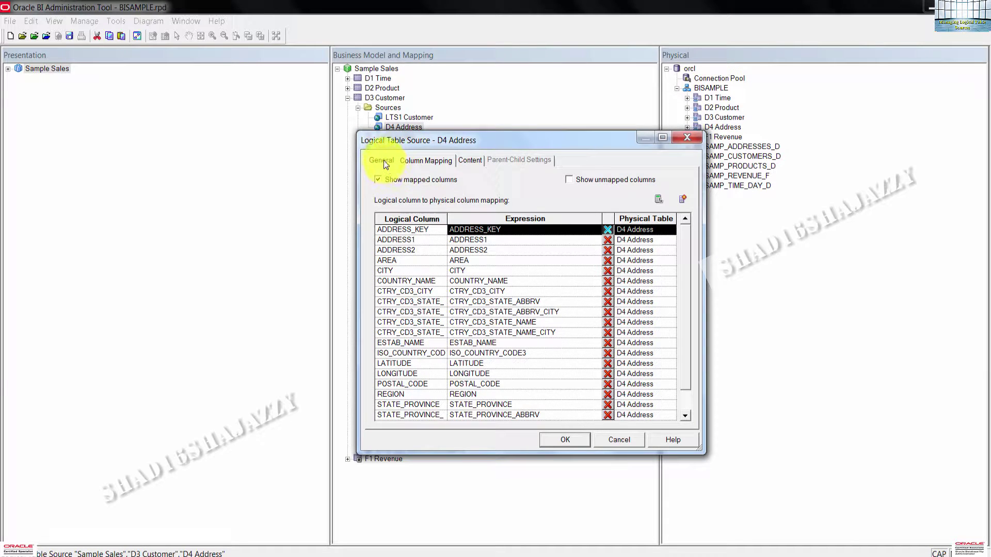
click(383, 160)
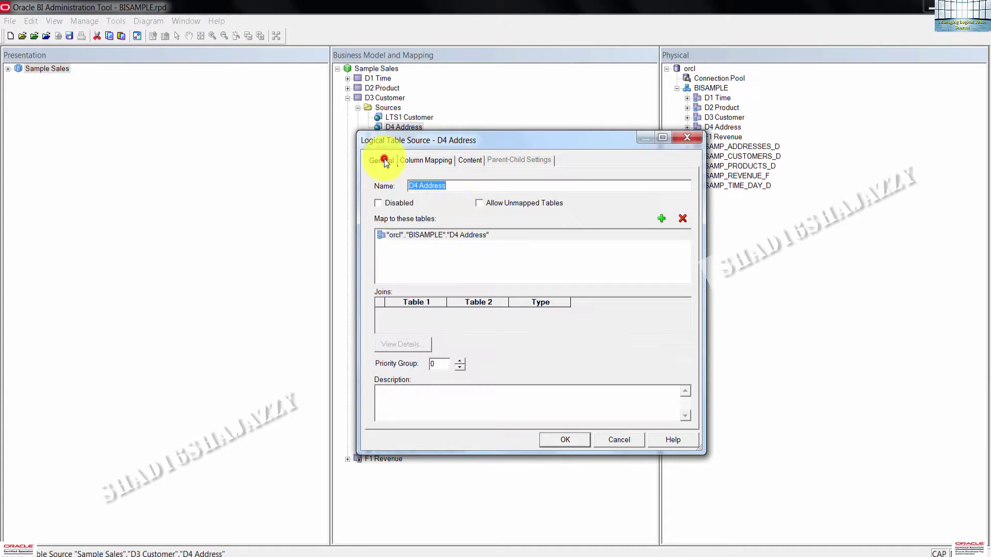
click(417, 185)
drag(407, 184, 400, 185)
key(BackSpace)
text(LTS2 Customer)
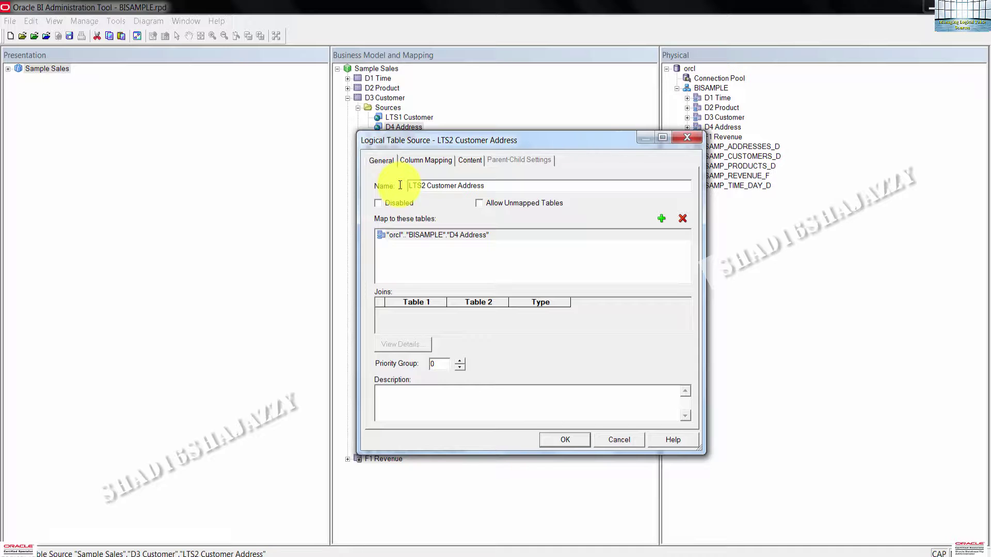
click(440, 161)
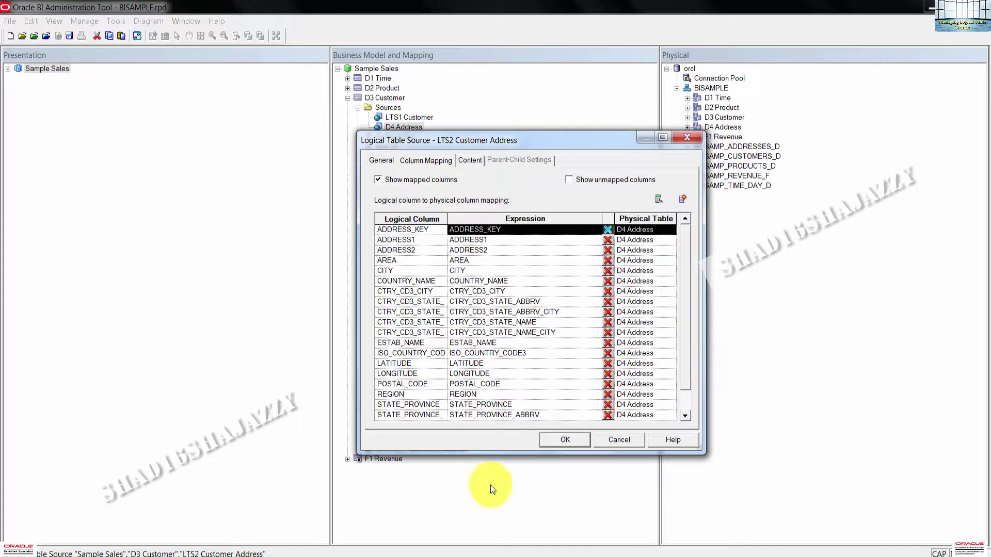
click(574, 440)
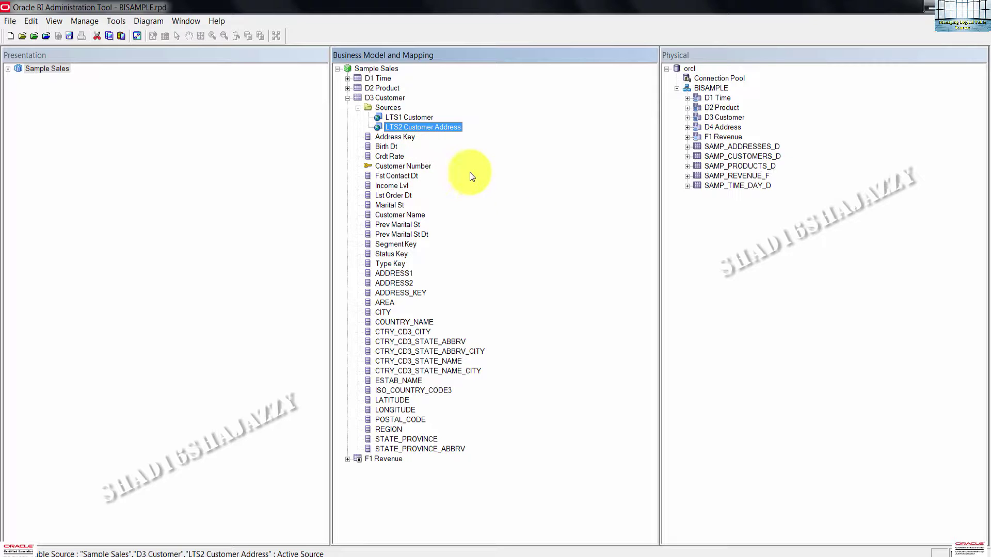
- Delete the duplicate ADDRESS_KEY column from D3 Customer, keeping Address Key
click(397, 138)
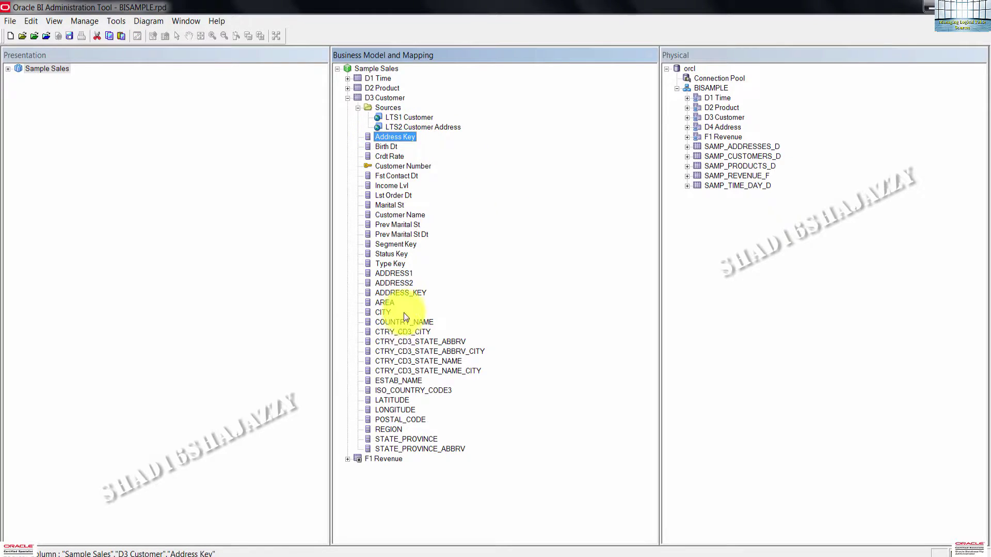
click(394, 294)
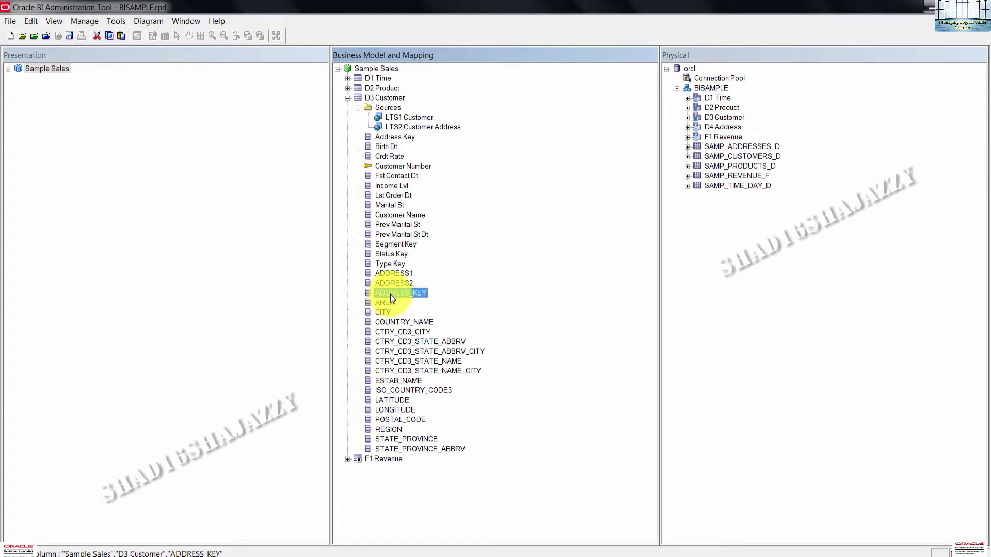
right_click(392, 292)
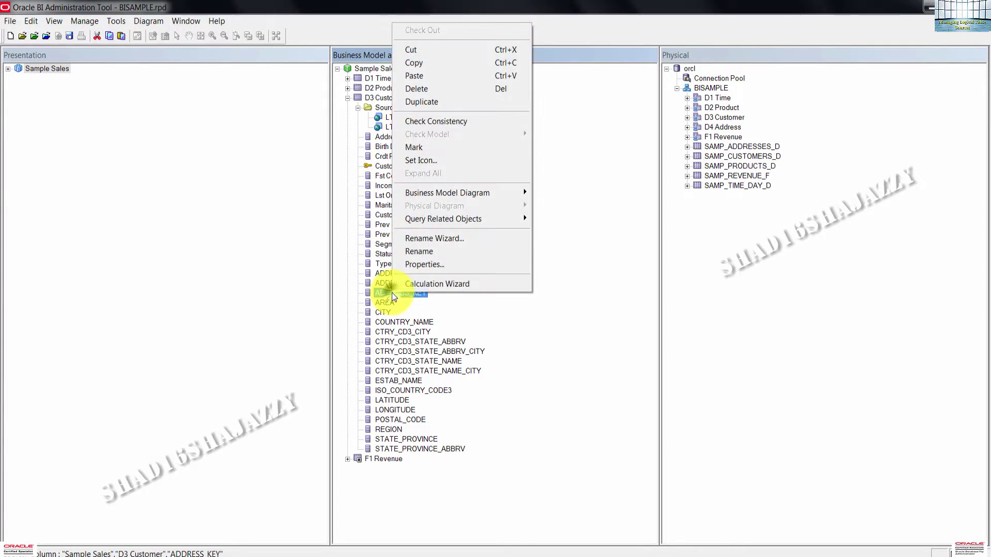
click(439, 94)
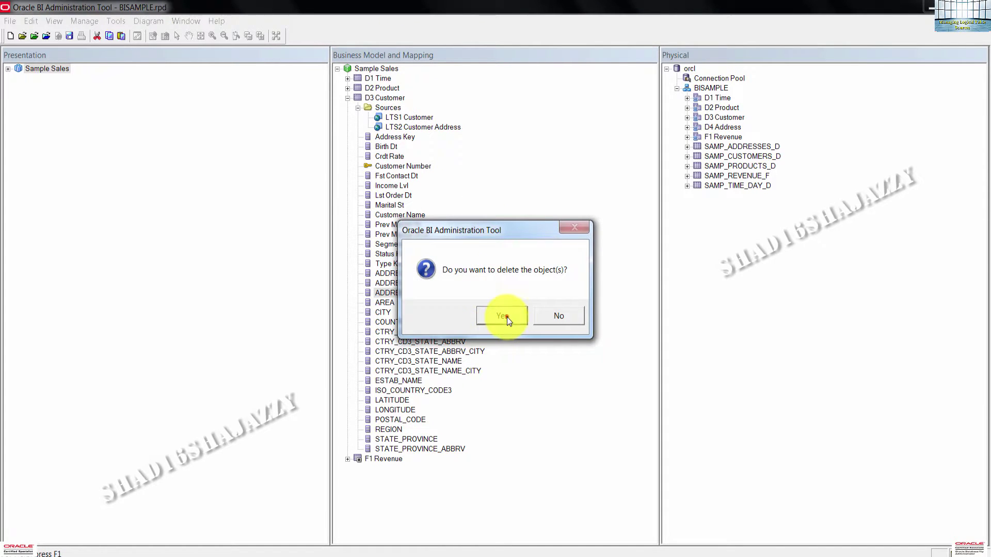
click(506, 317)
- Select the D3 Customer columns from ADDRESS1 down to STATE_PROVINCE_ABBRV
click(543, 416)
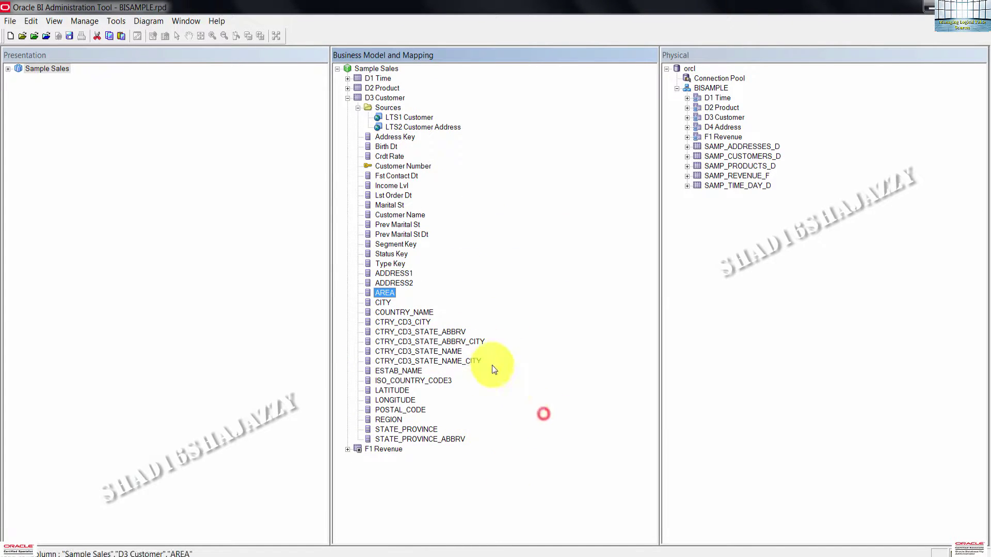
click(394, 138)
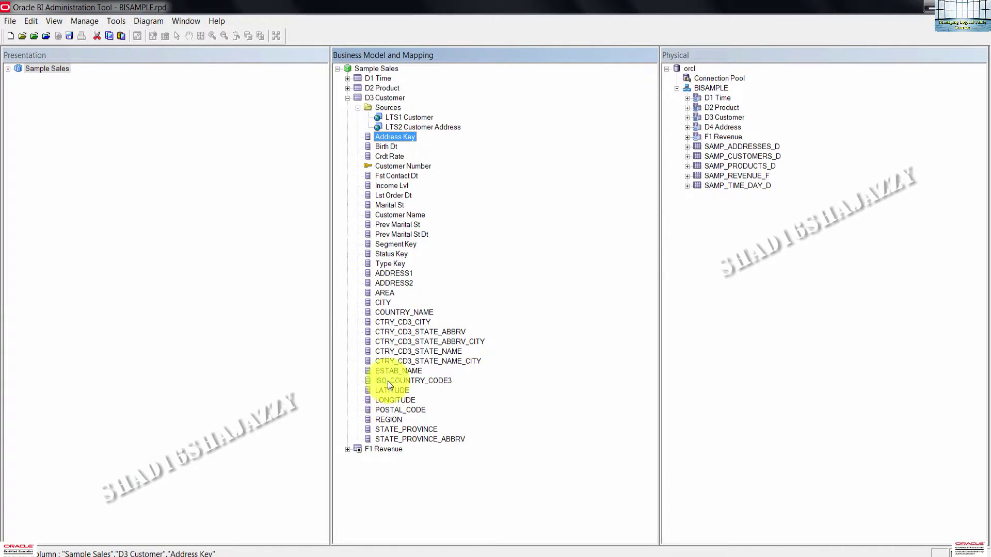
click(433, 134)
click(405, 276)
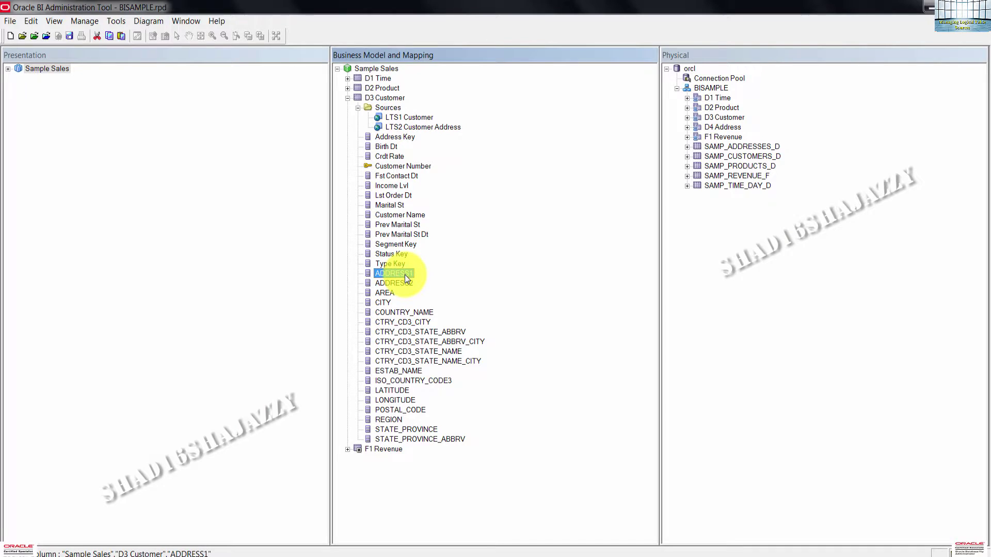
shift+click(406, 439)
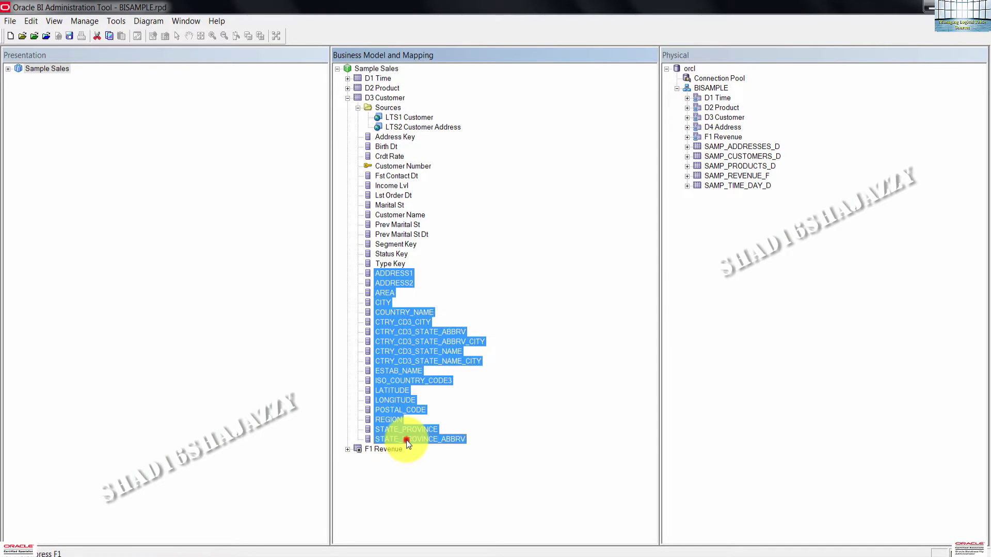
- In the Rename Wizard, add the all-lowercase, capitalise-each-word and '_' to space rules
right_click(386, 331)
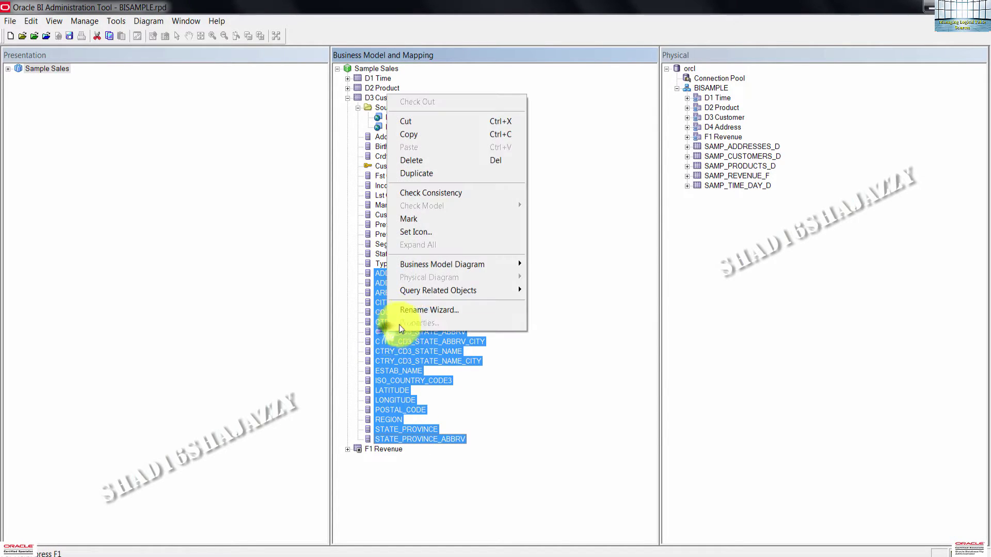
click(413, 310)
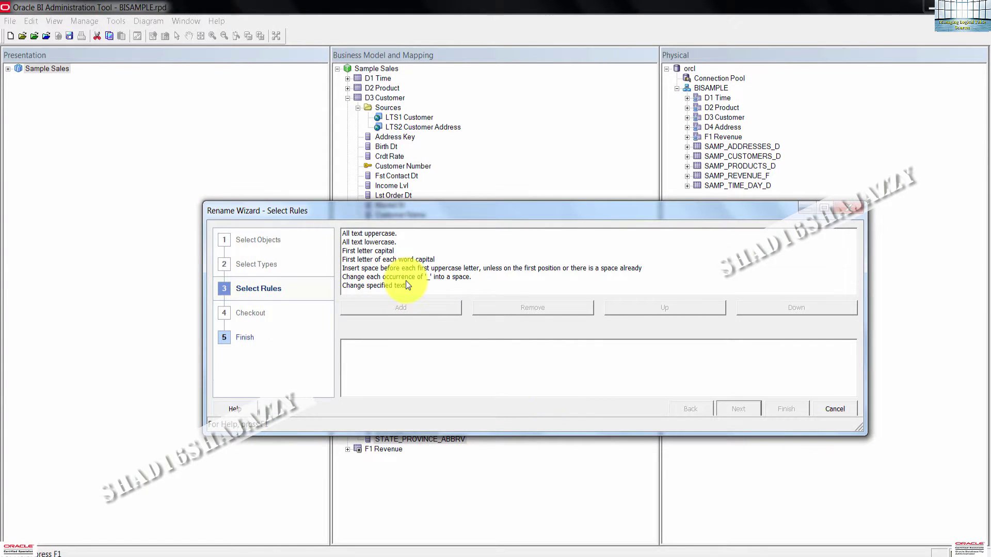
click(355, 242)
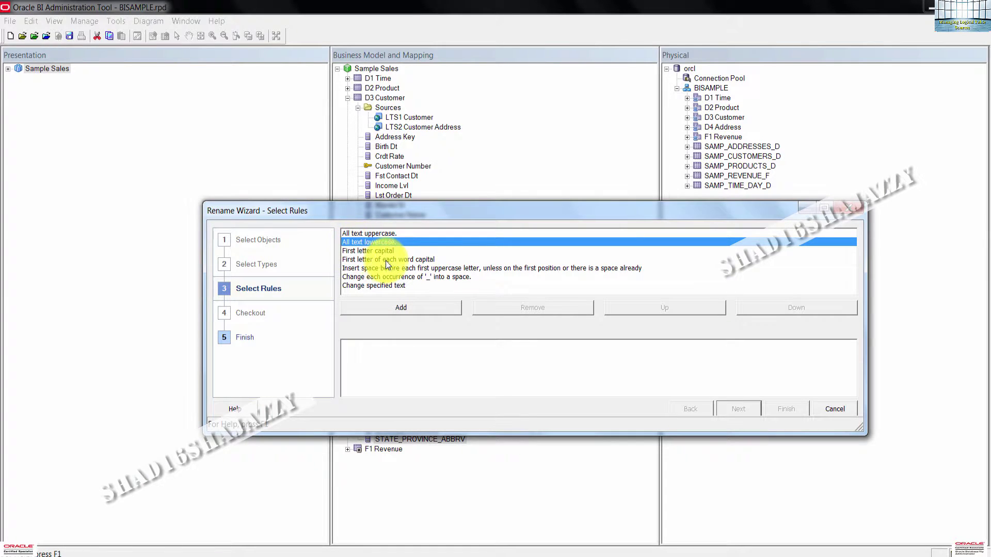
click(412, 308)
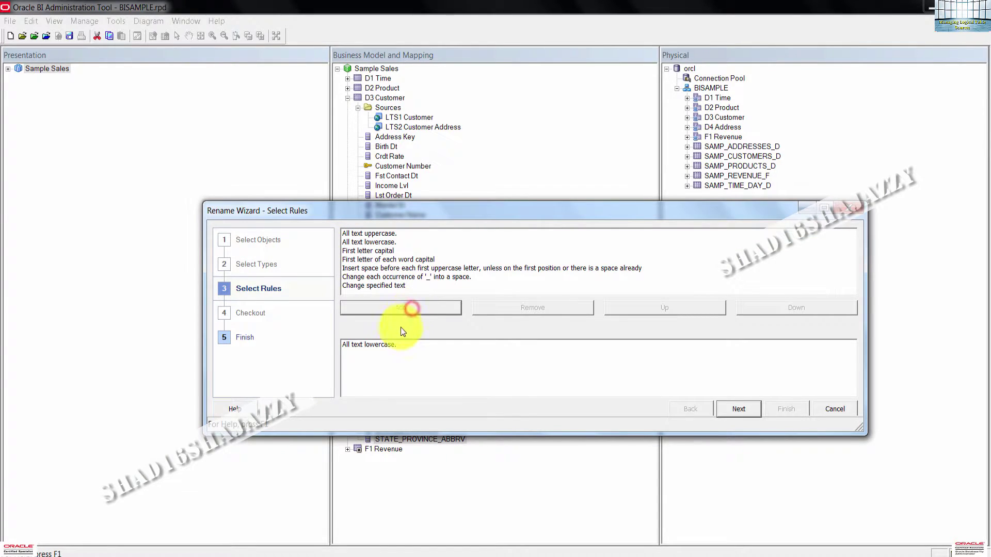
click(375, 262)
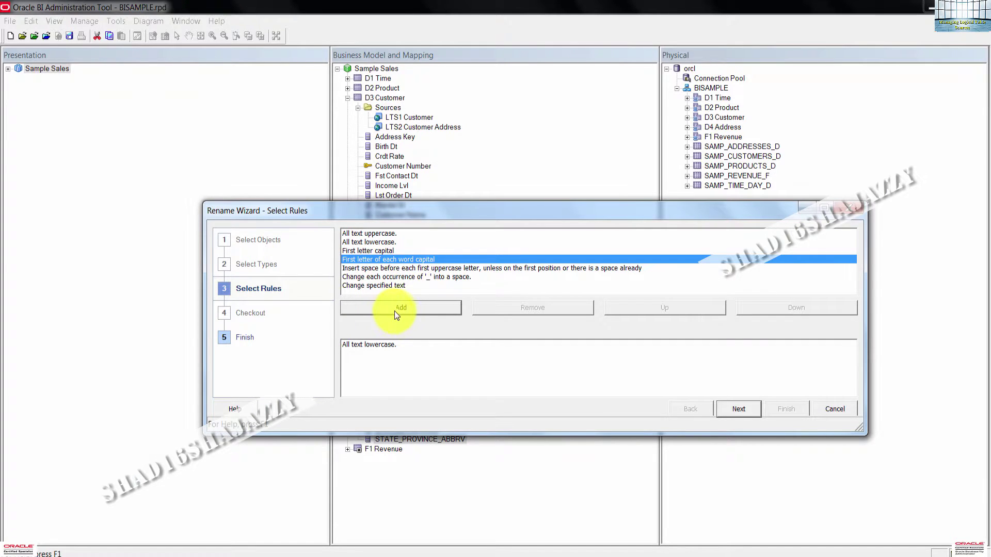
click(397, 309)
click(391, 275)
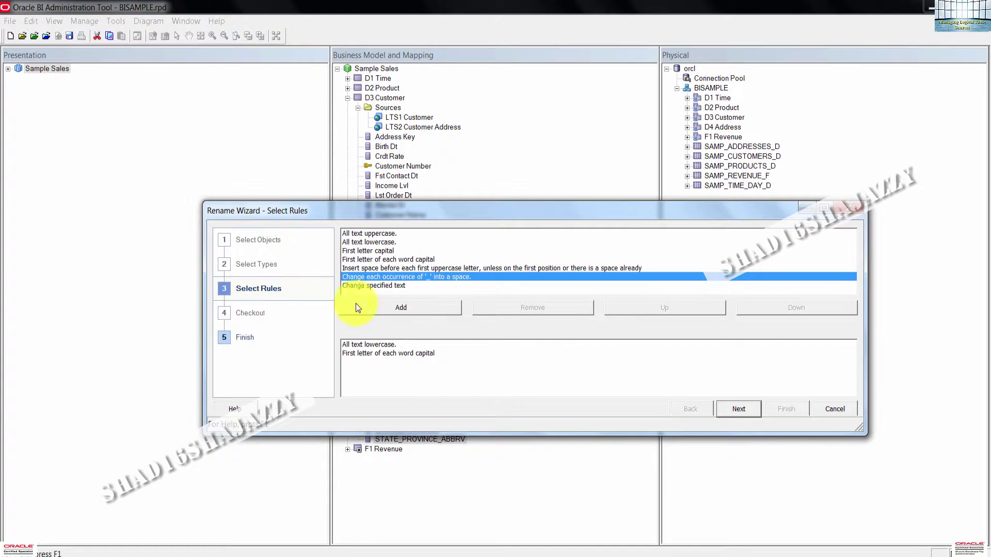
click(395, 308)
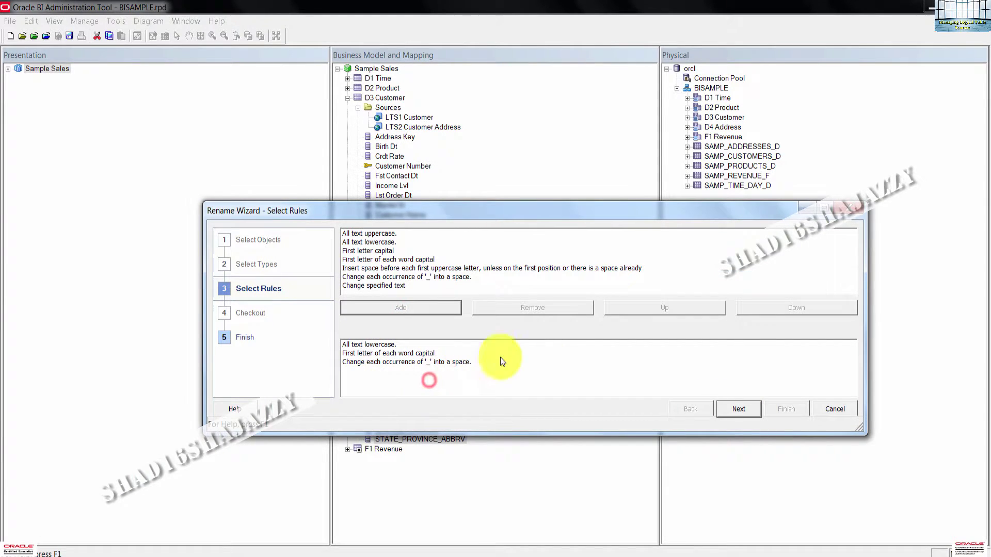
- Move the '_' to space rule up, ahead of the capitalise-each-word rule
click(421, 362)
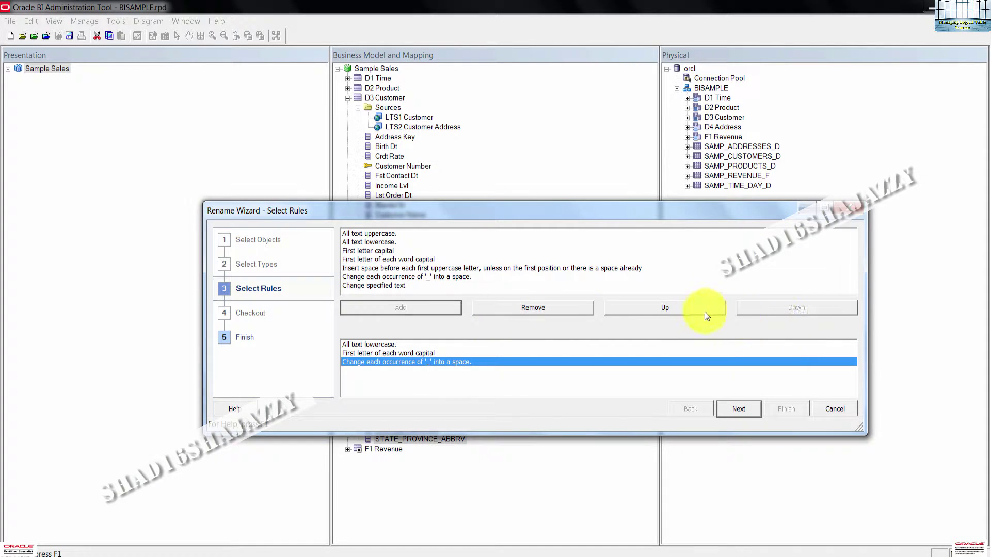
click(687, 310)
click(527, 381)
click(449, 362)
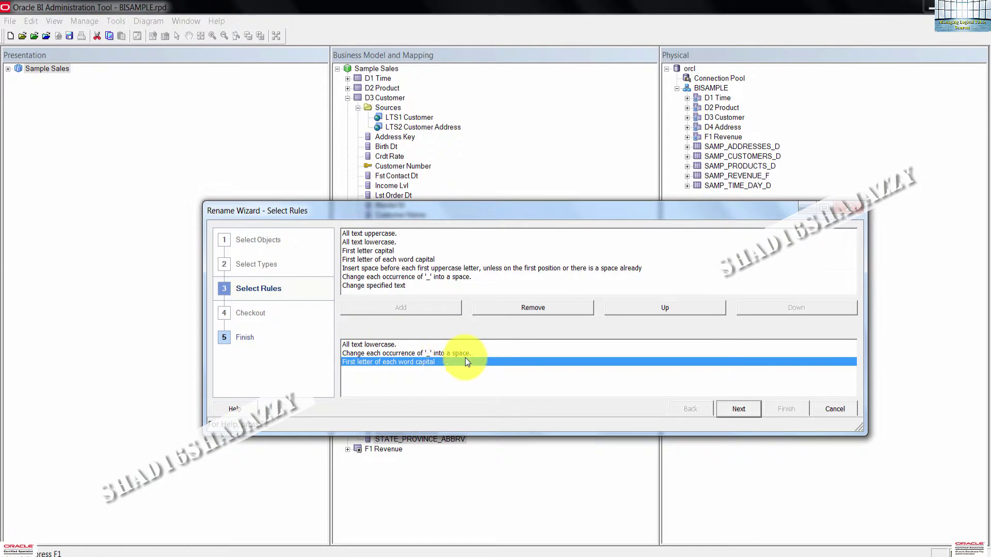
- Preview and apply the renaming, producing Address1, Country Name through State Province Abbrv
click(751, 414)
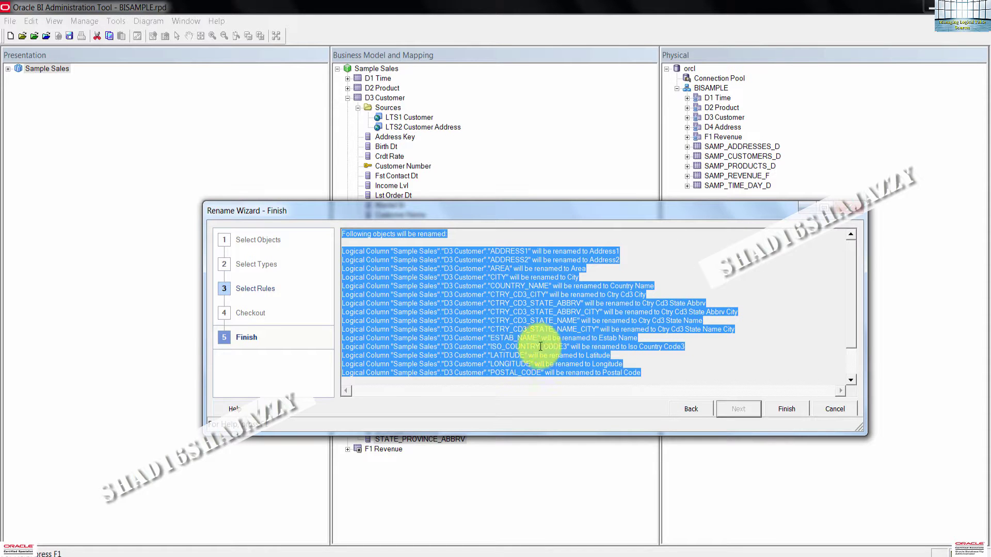
click(791, 410)
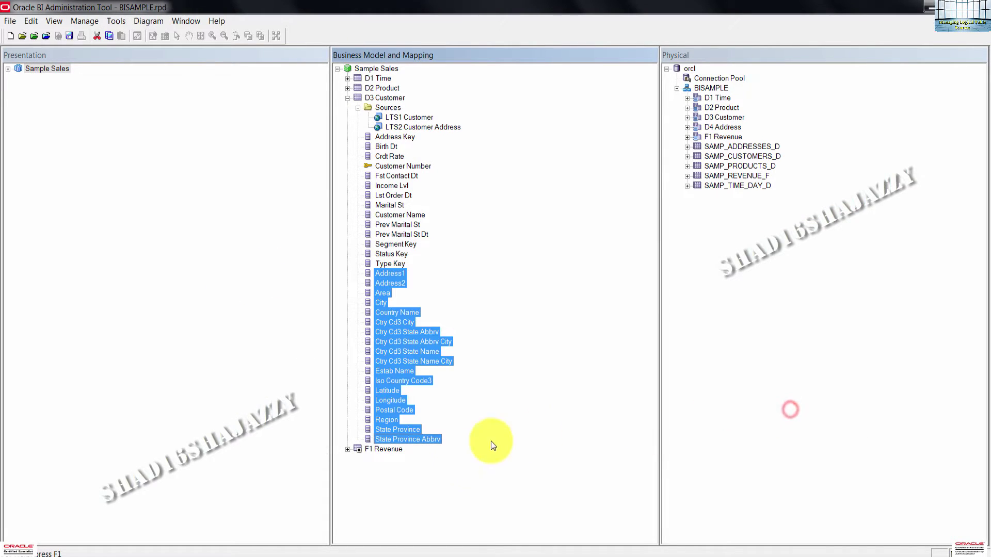
click(425, 494)
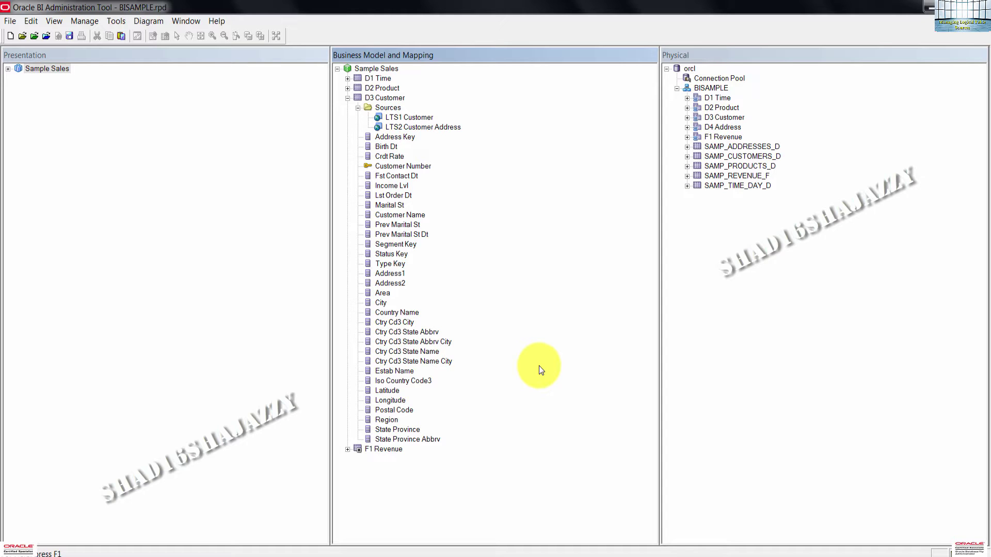
- Collapse D3 Customer and find the D2 Product source under D2 Product > Sources
click(348, 98)
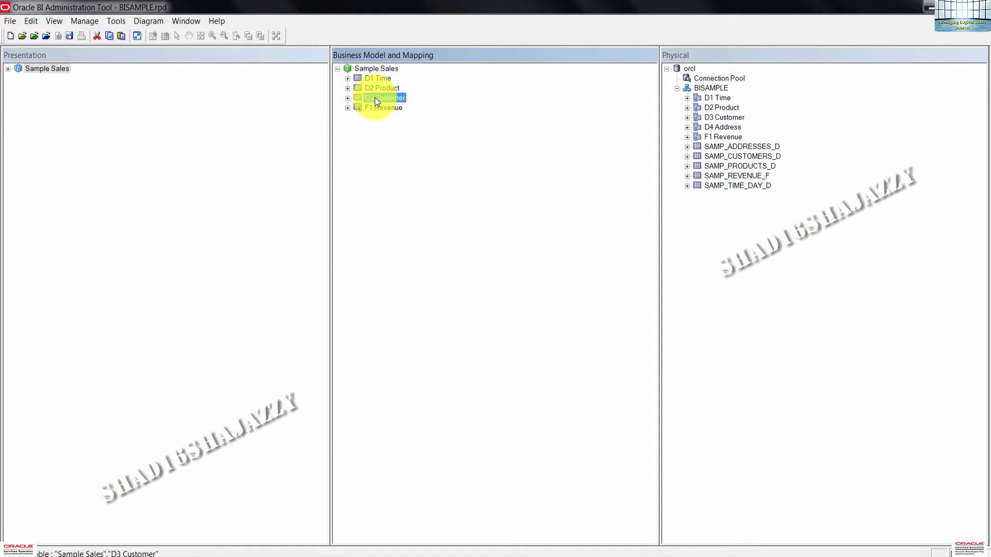
click(348, 88)
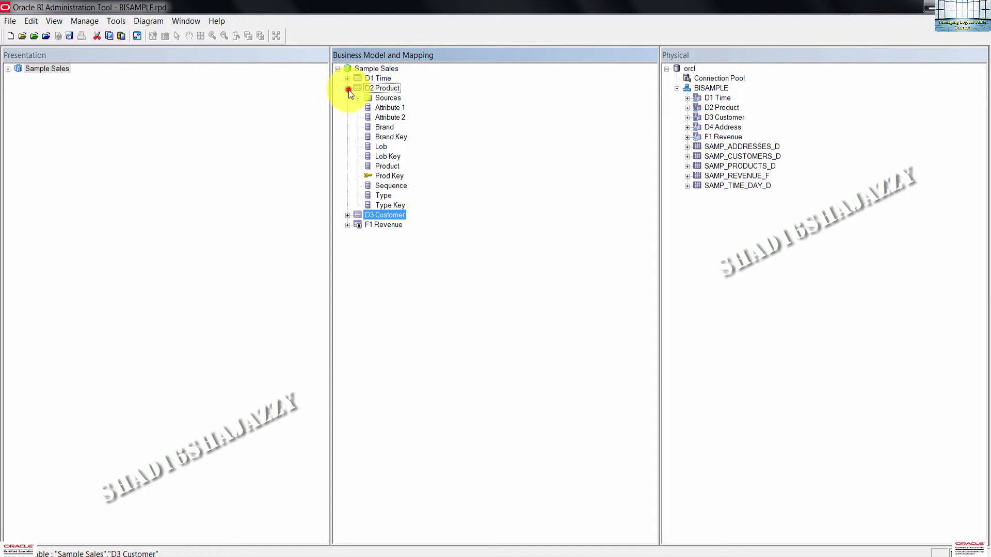
click(359, 98)
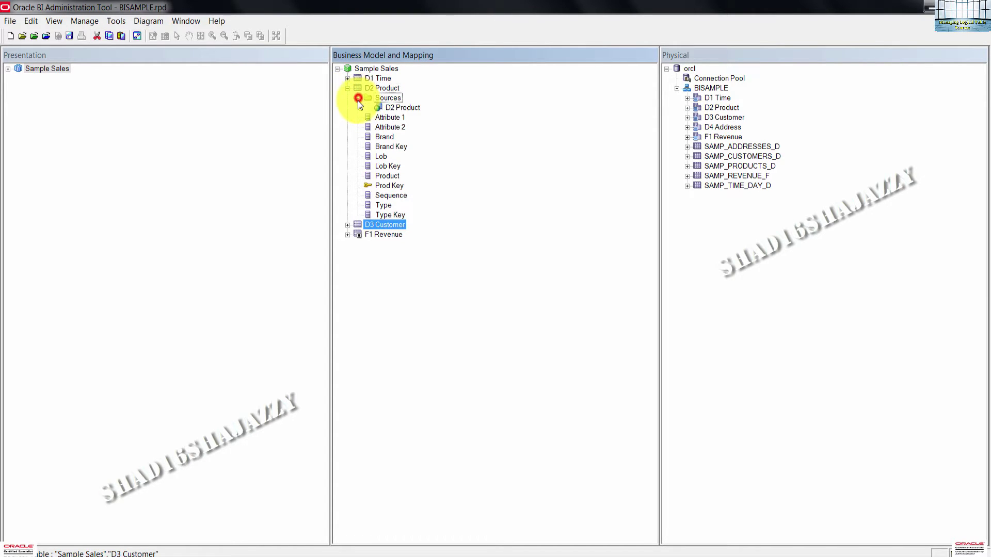
click(407, 108)
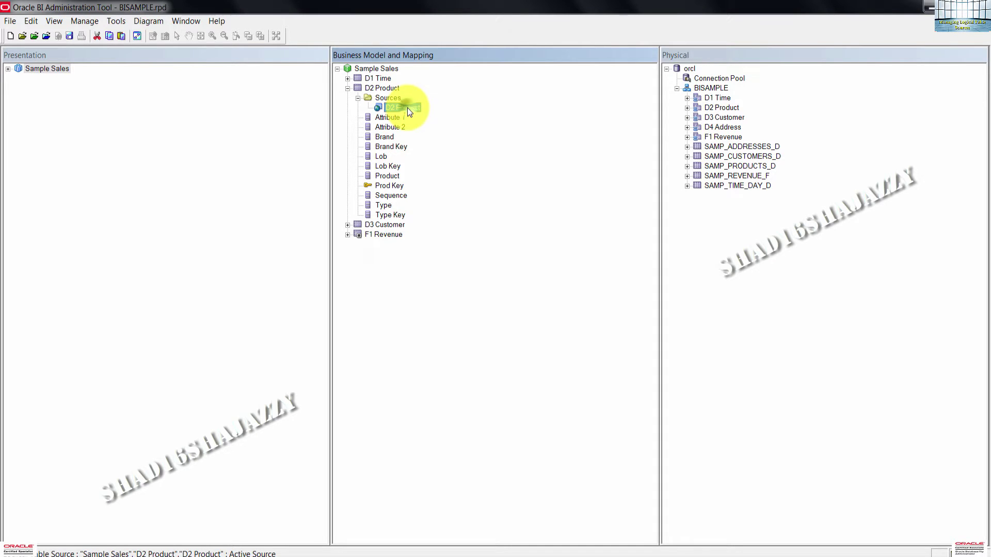
right_click(407, 108)
- Rename the D2 Product source to LTS1 Product
click(435, 336)
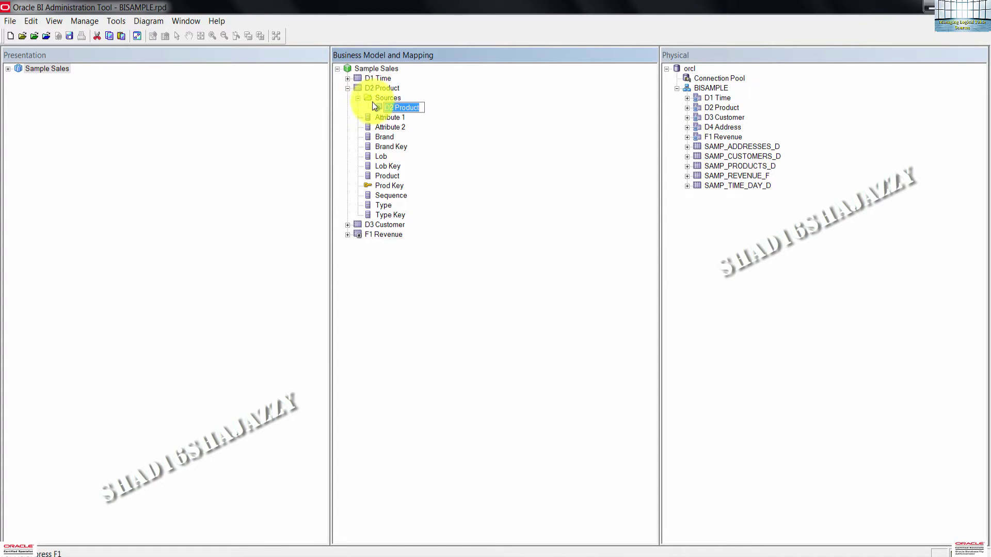
click(397, 108)
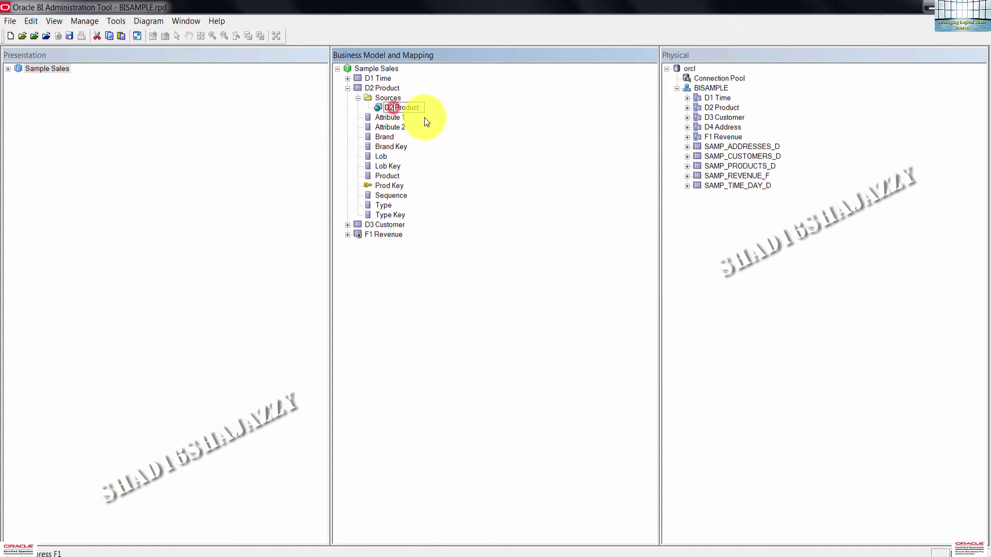
key(BackSpace)
key(BackSpace)
key(Caps_Lock)
text(LTS)
key(Return)
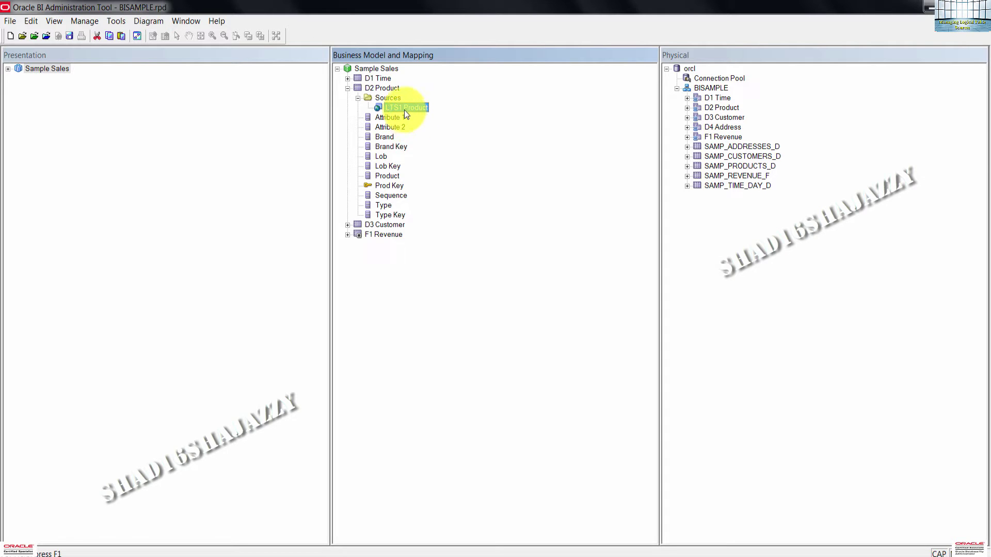
- Review LTS1 Product's name and column mappings to physical D2 Product, then collapse Sources
double_click(404, 108)
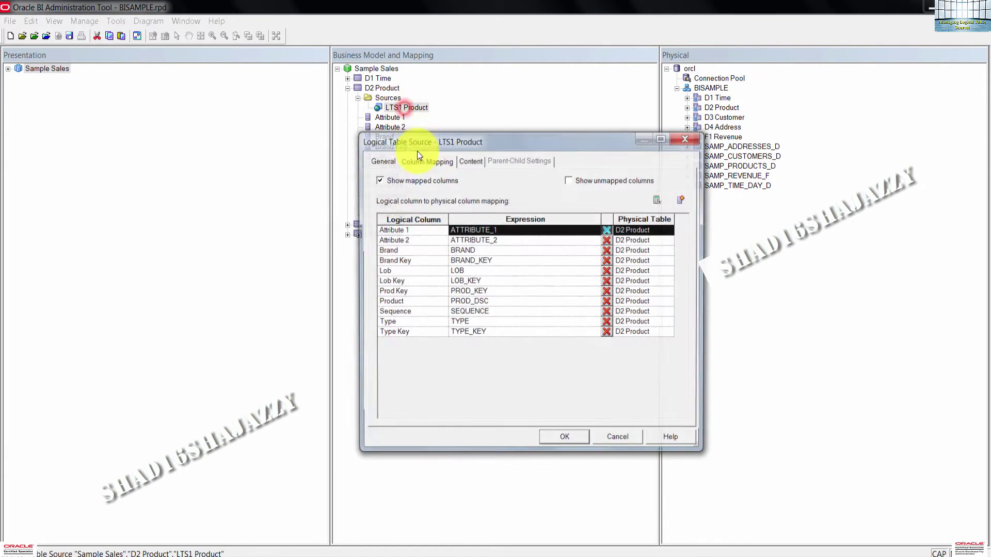
click(381, 160)
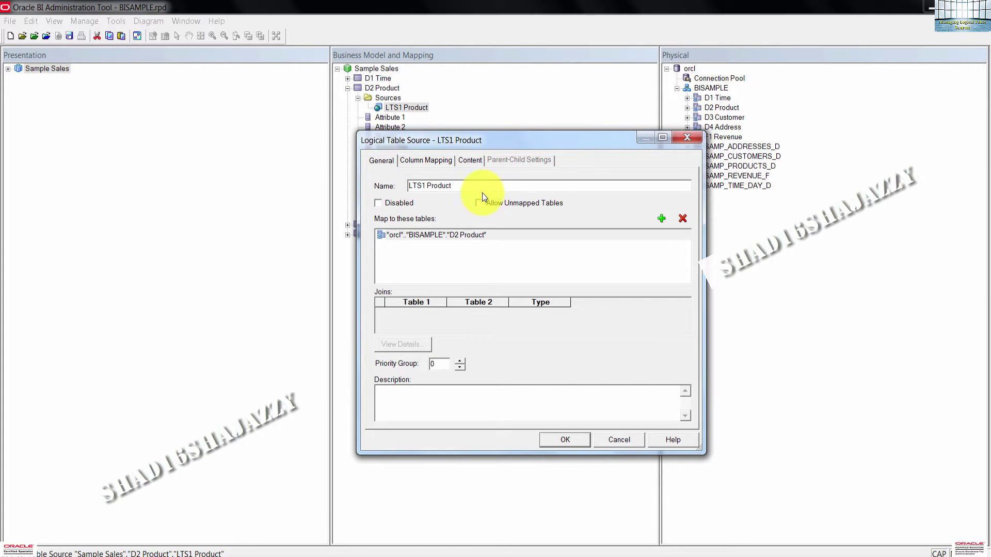
click(431, 161)
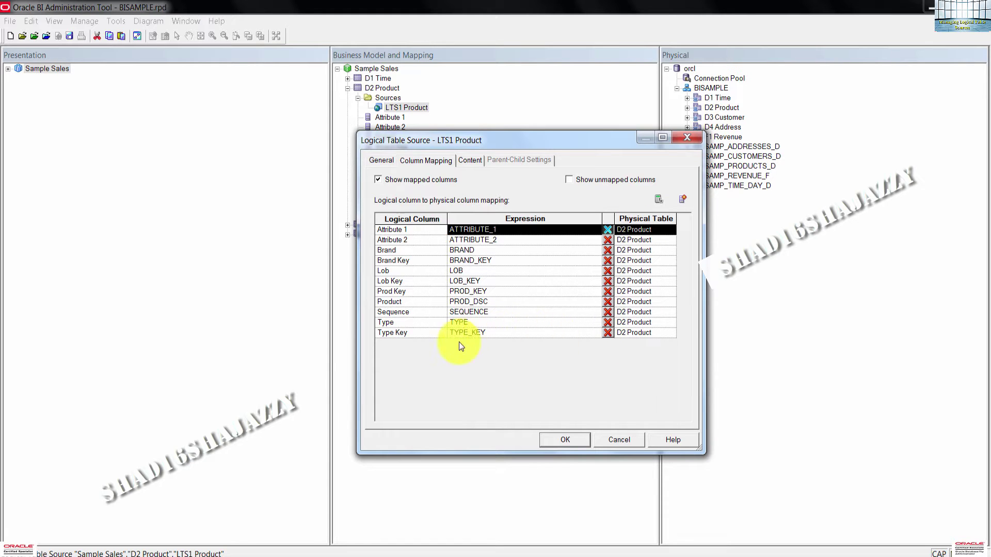
click(569, 437)
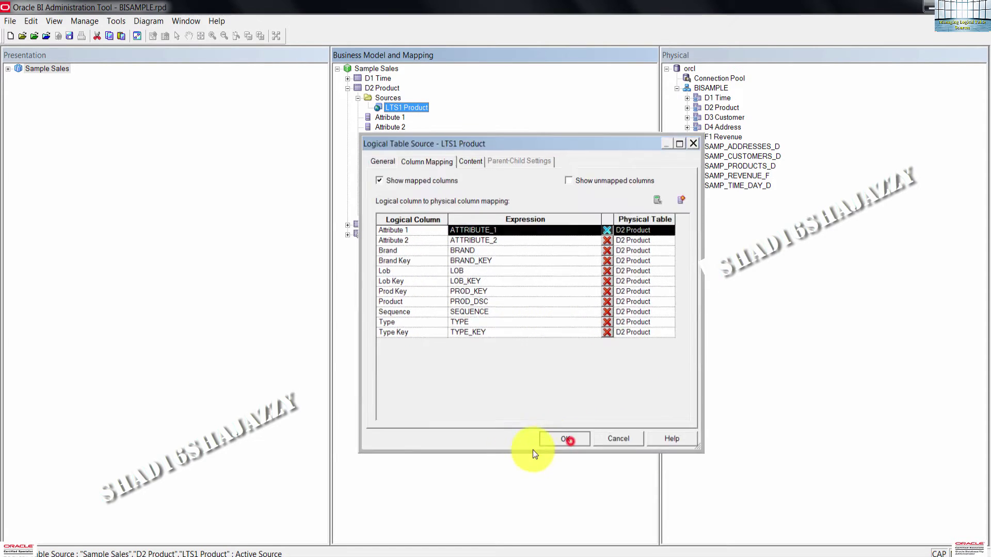
click(357, 97)
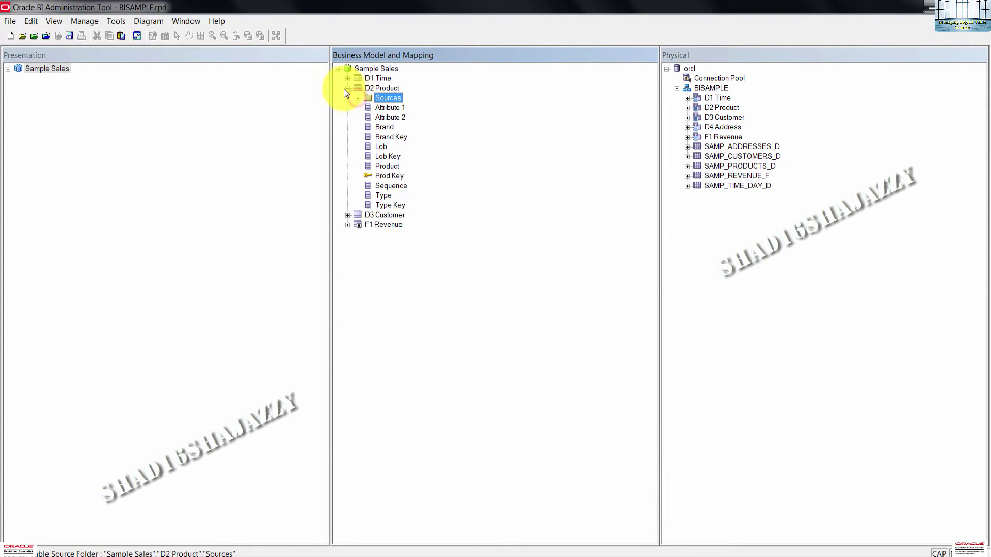
- Collapse D2 Product and expand F1 Revenue > Sources to show the F1 Revenue source
click(346, 89)
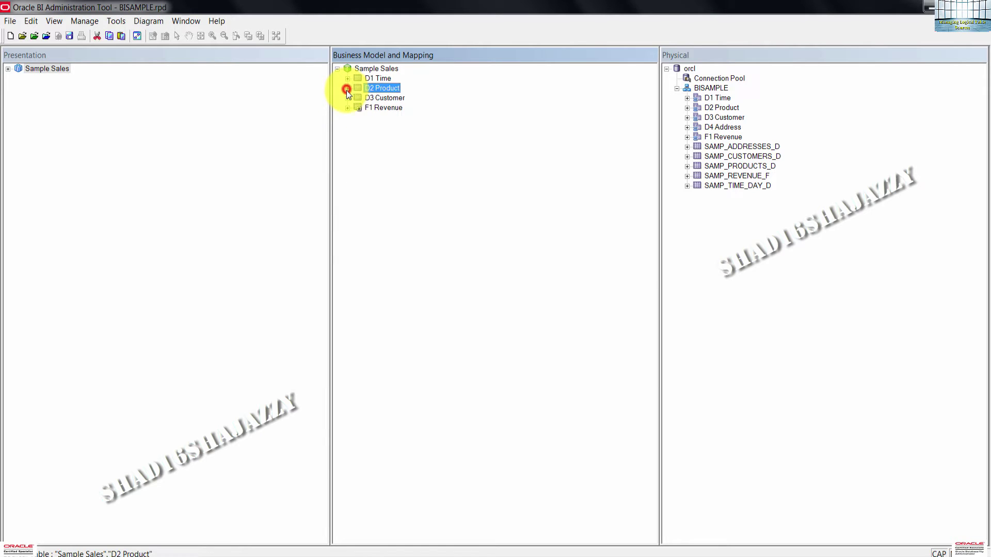
click(376, 142)
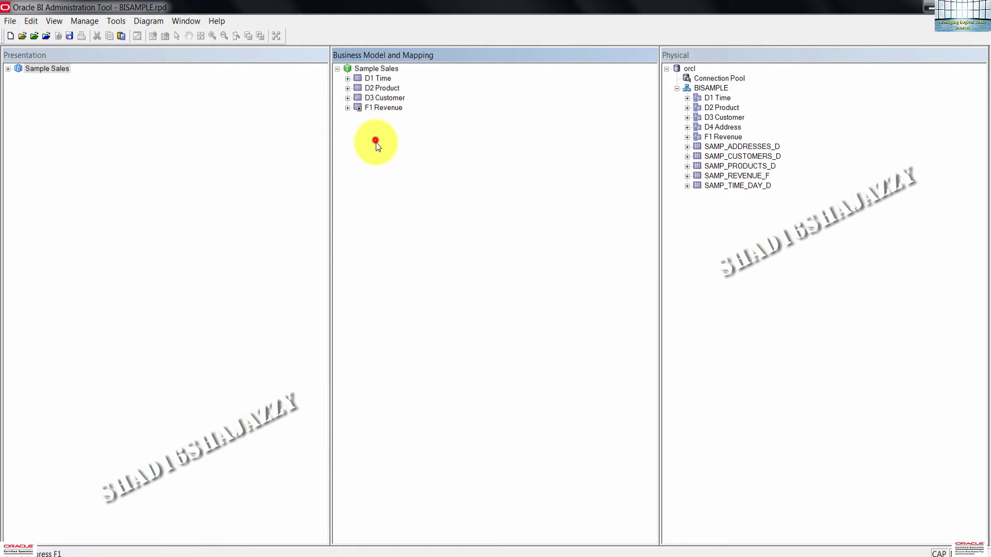
click(346, 107)
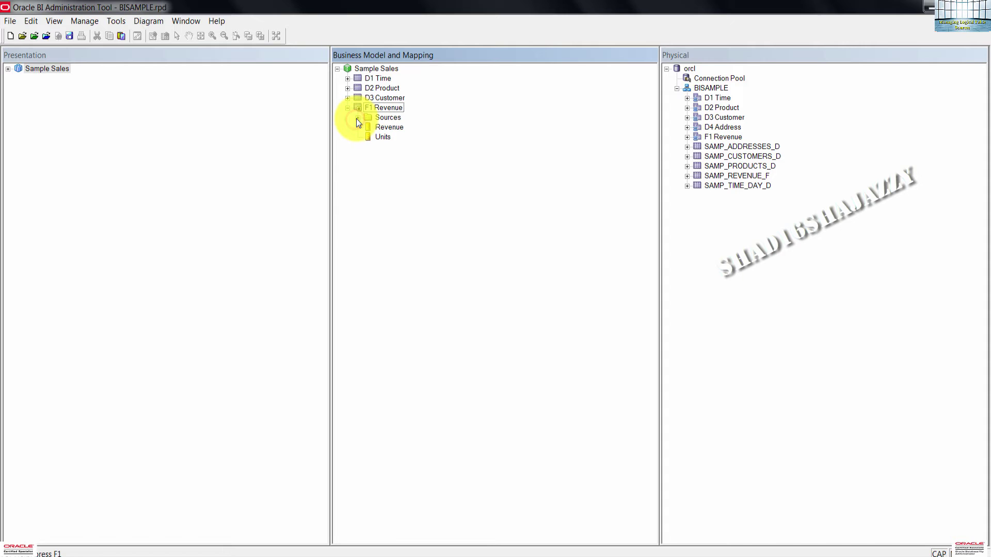
click(357, 118)
click(398, 127)
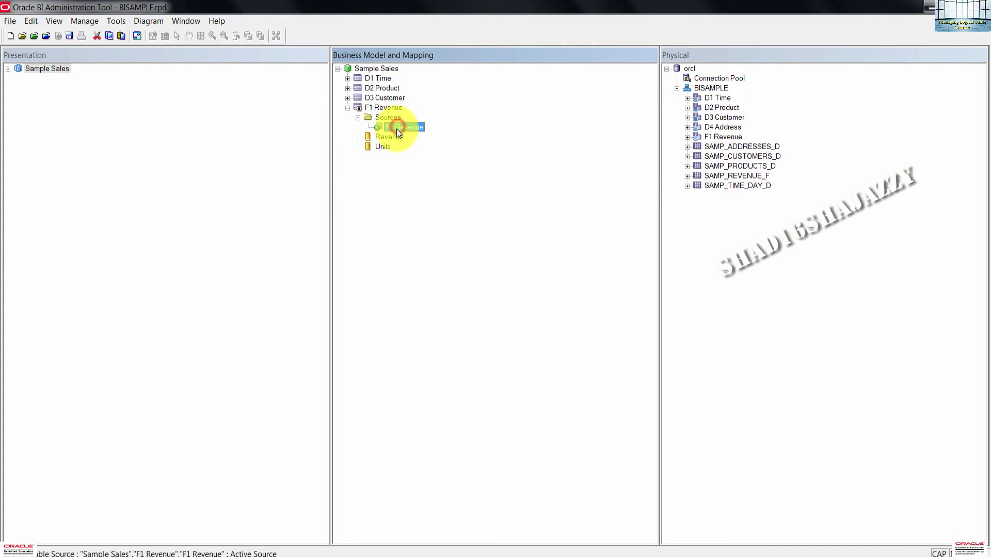
right_click(398, 132)
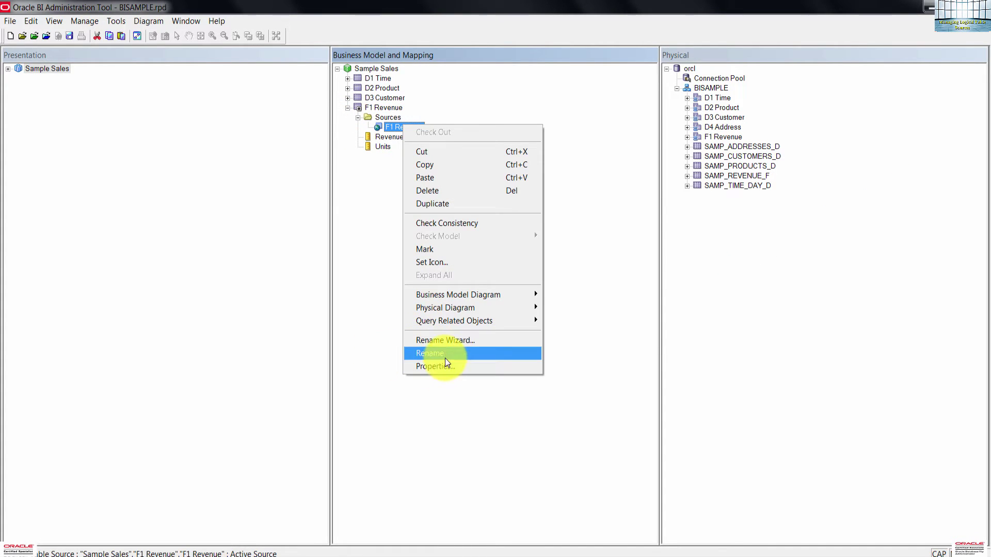
click(367, 345)
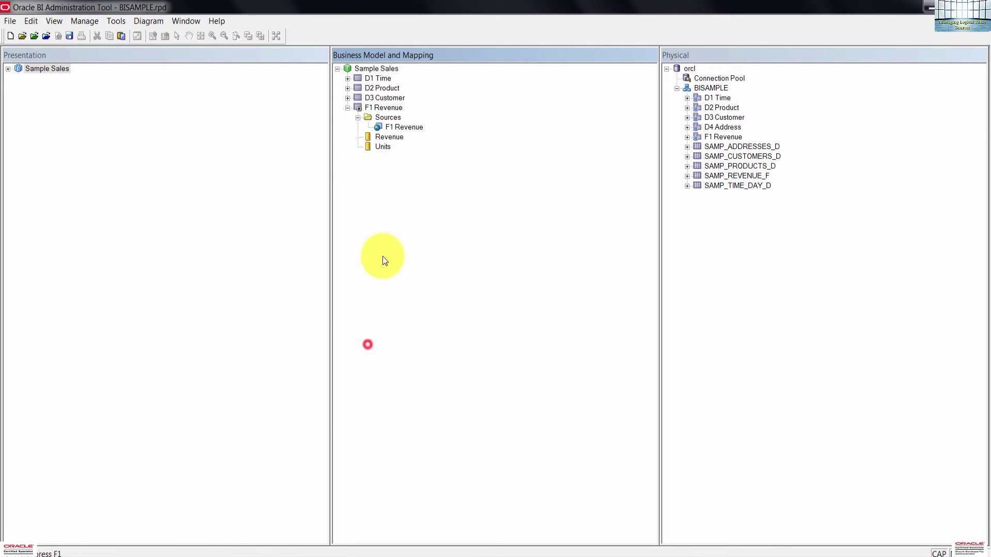
- Rename the F1 Revenue logical table source to LTS1 Revenue, verifying it maps Revenue and Units
double_click(398, 128)
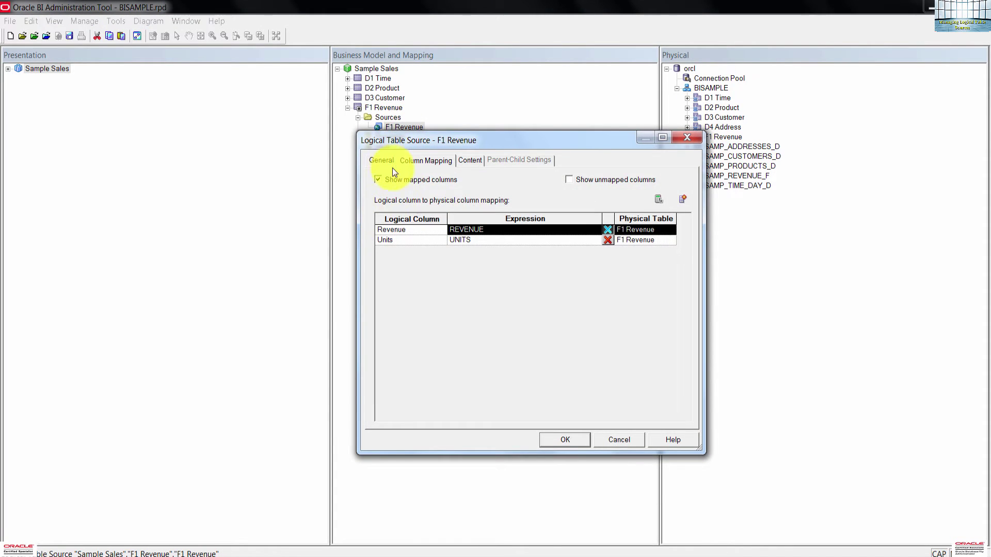
click(389, 160)
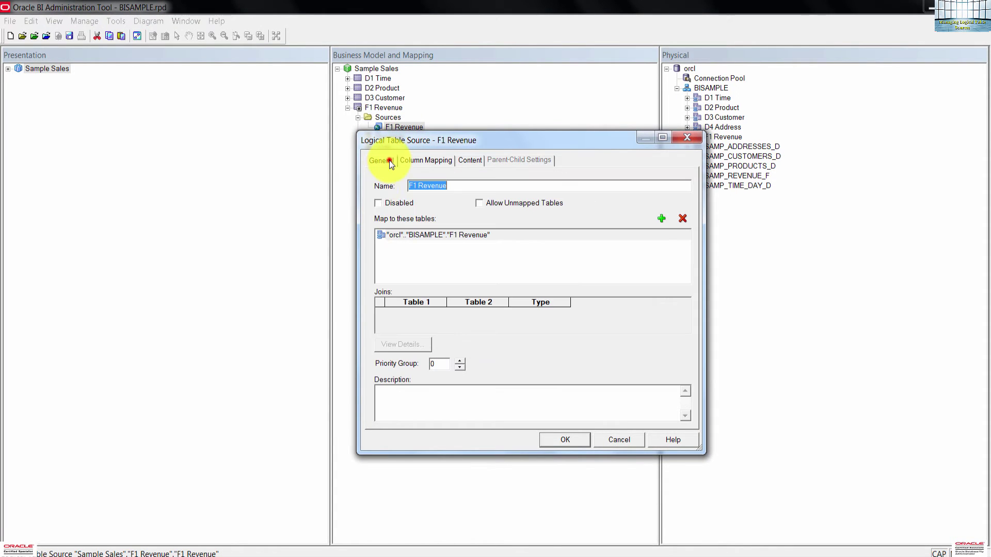
click(418, 184)
key(BackSpace)
text(LTS)
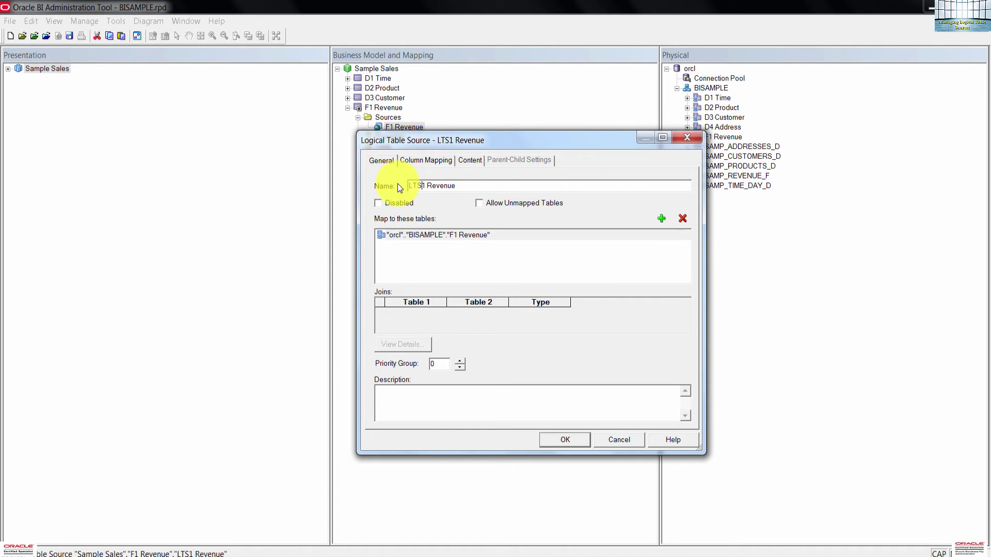
click(416, 160)
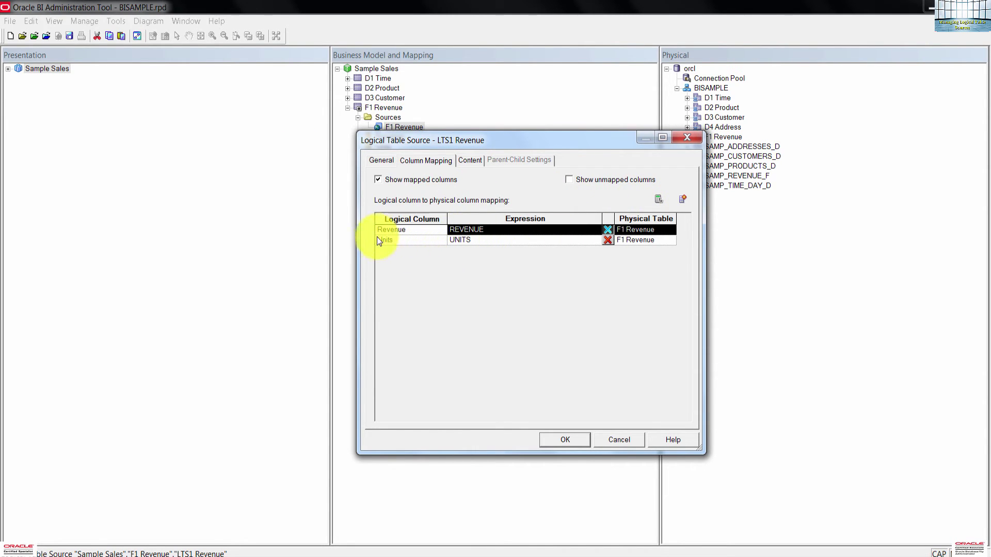
click(379, 161)
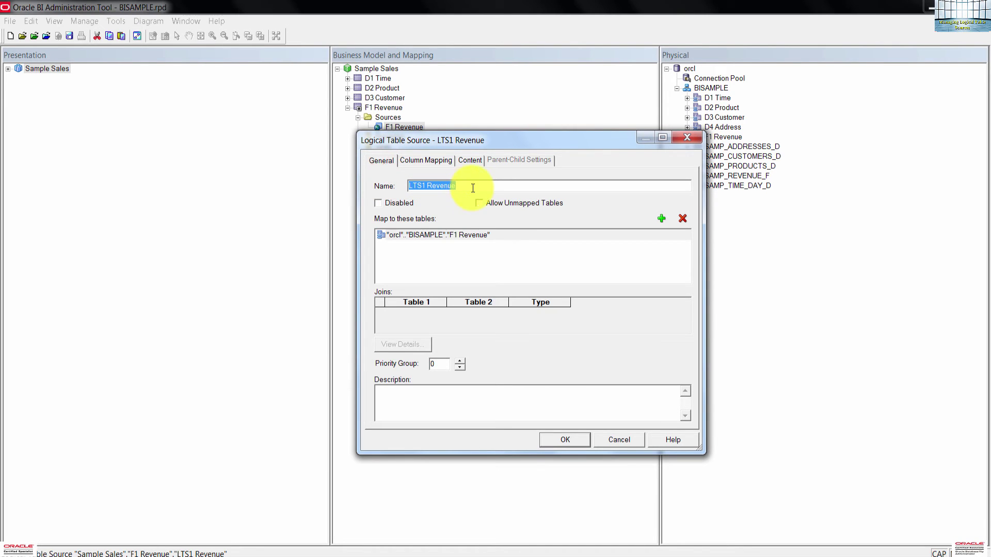
- Apply the LTS1 Revenue name, then collapse the Sources folder and F1 Revenue
click(585, 439)
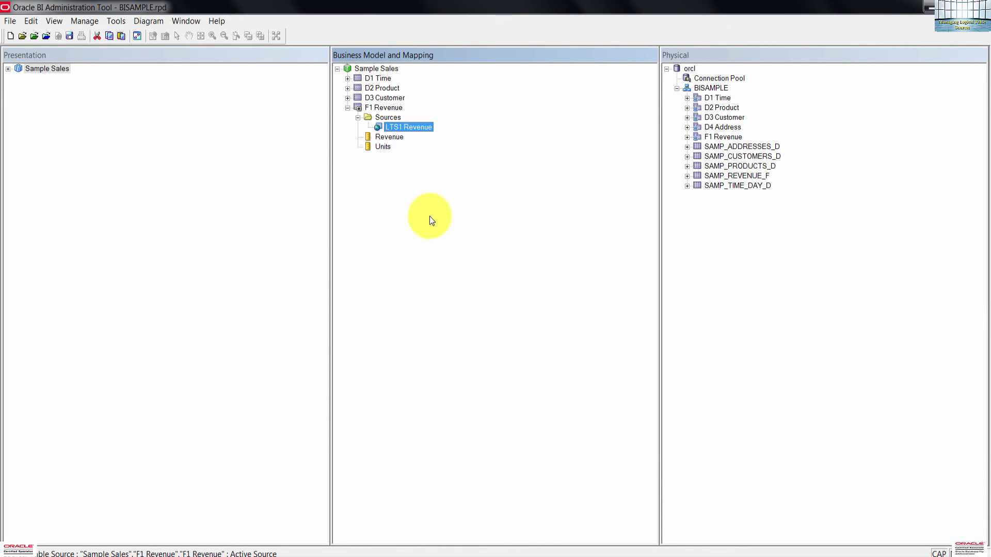
click(397, 190)
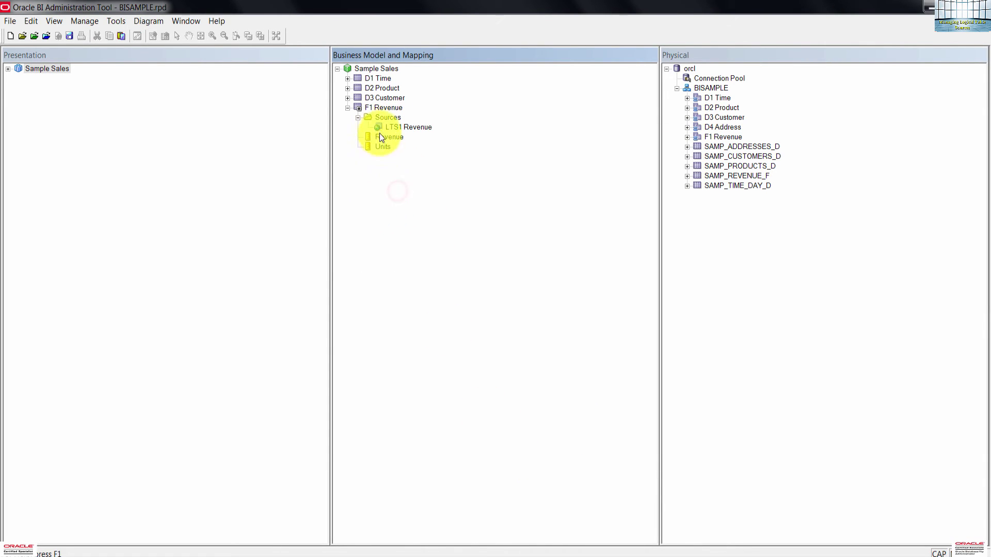
click(358, 118)
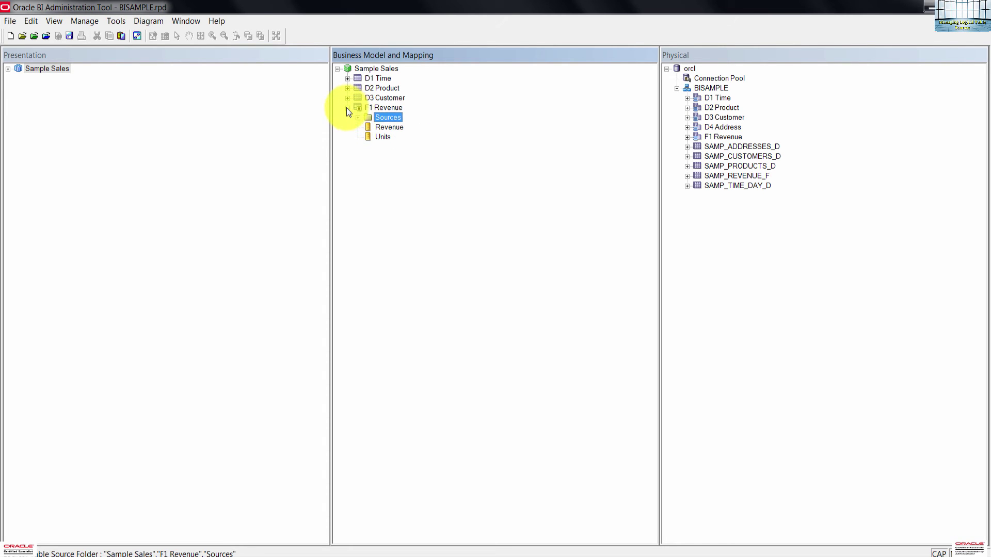
click(347, 108)
click(409, 149)
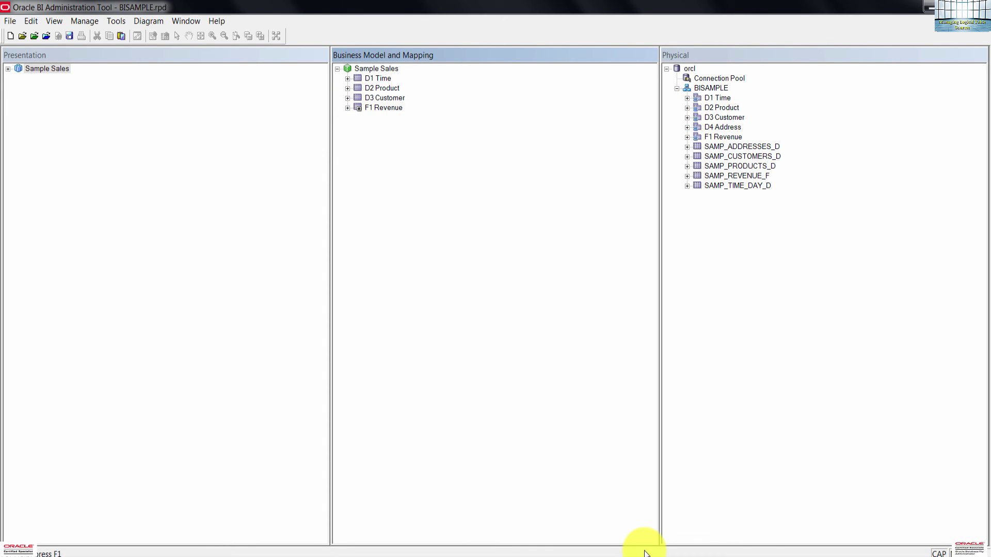